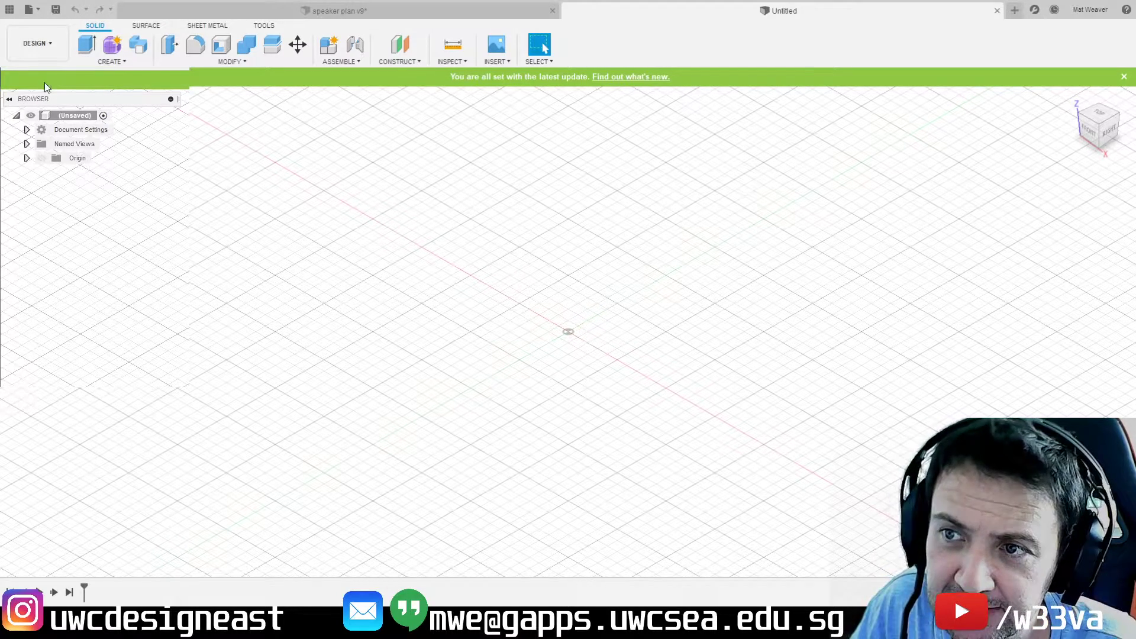
- Create a new sketch on the vertical XZ origin plane, viewed from the front
left_click(112, 62)
left_click(104, 92)
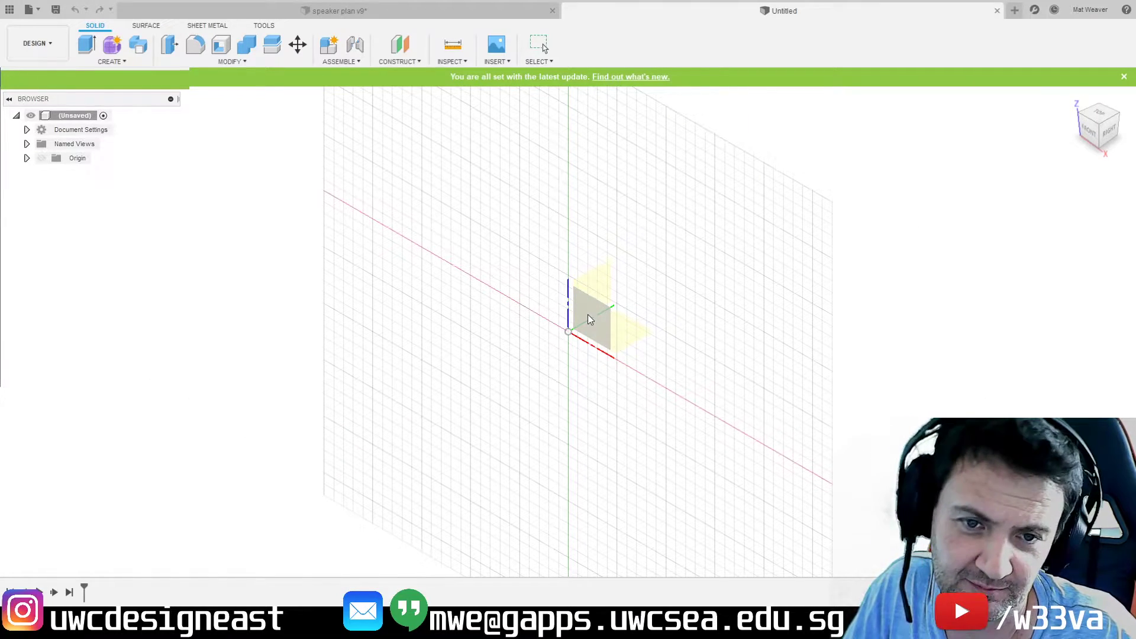
left_click(589, 320)
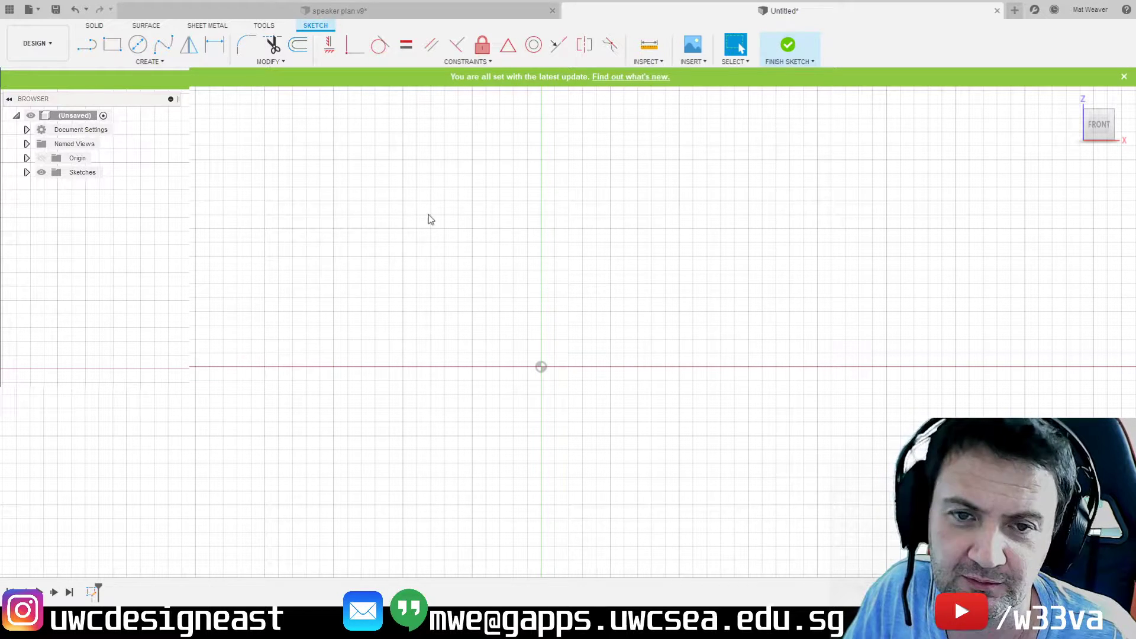
- Draw a centre-diameter circle centred on the vertical axis above the origin
left_click(139, 50)
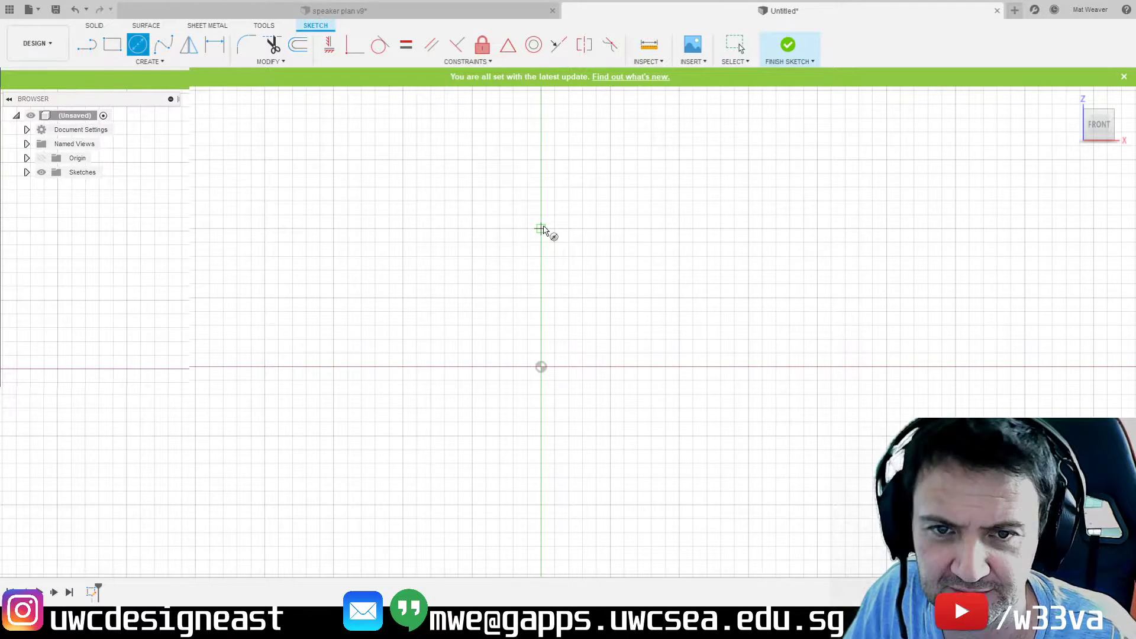
left_click(541, 229)
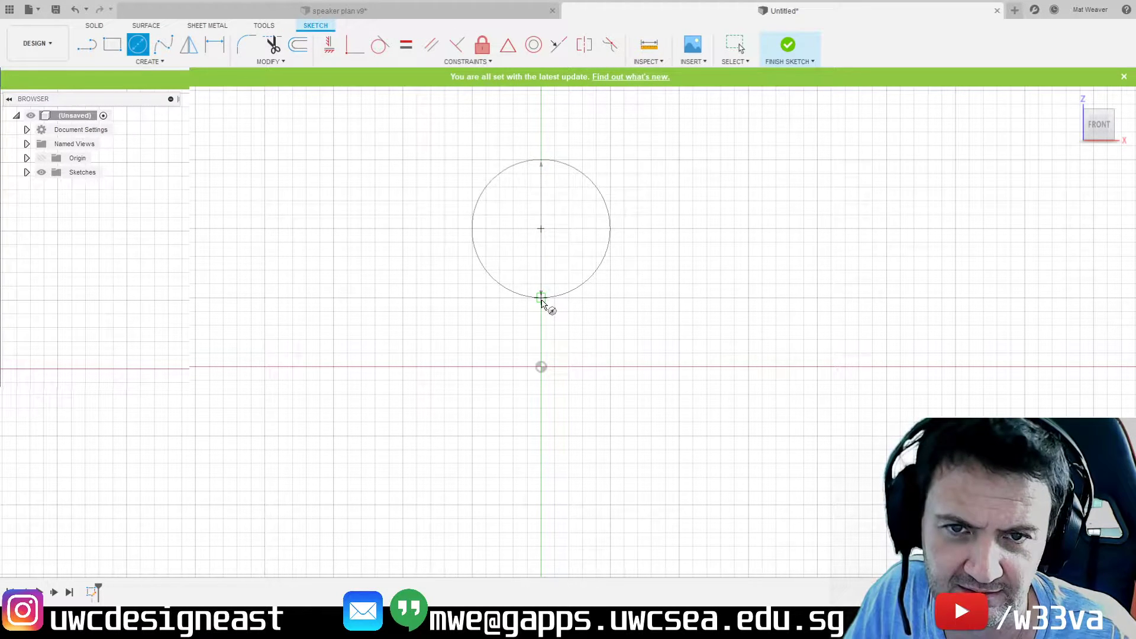
left_click(541, 297)
- Draw a centre rectangle from the circle's centre, forming a square just enclosing the circle
left_click(116, 52)
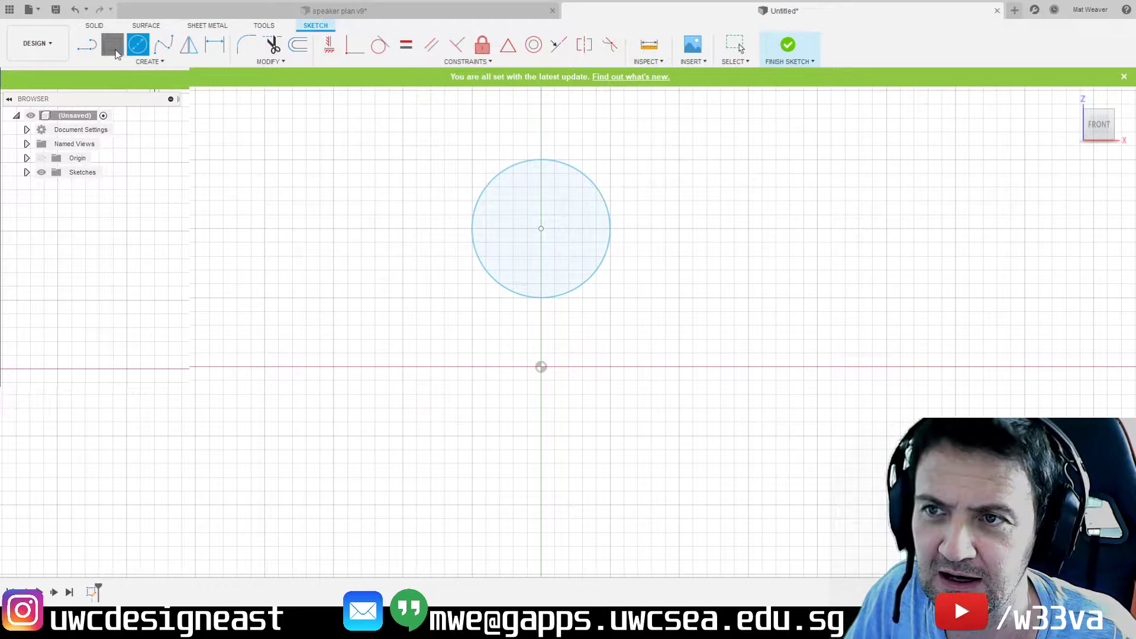
left_click(148, 61)
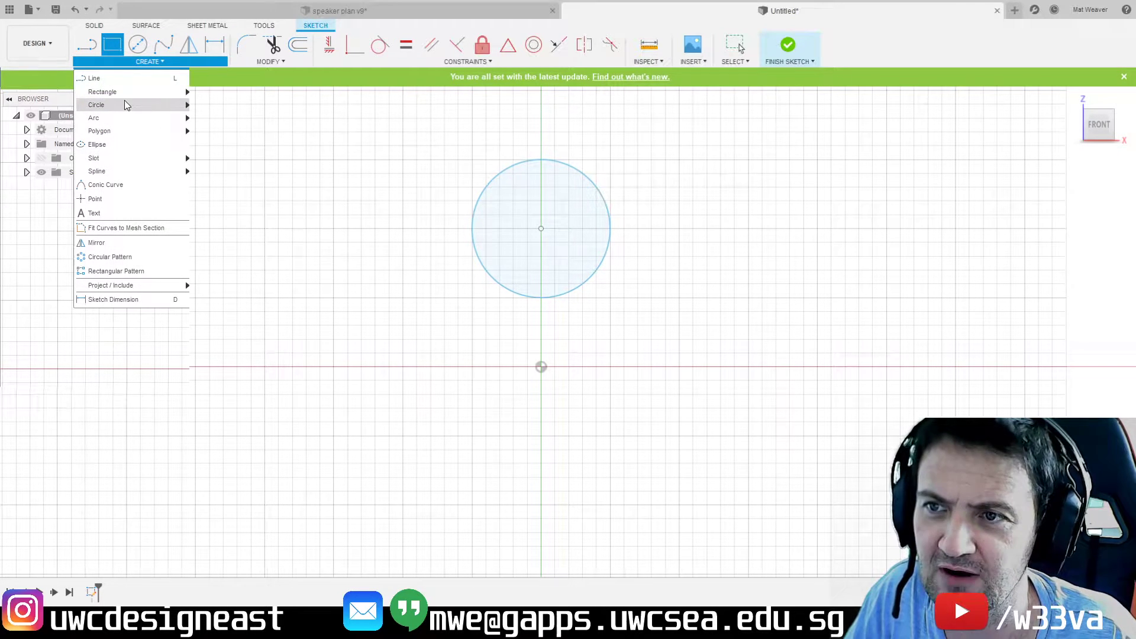
left_click(211, 117)
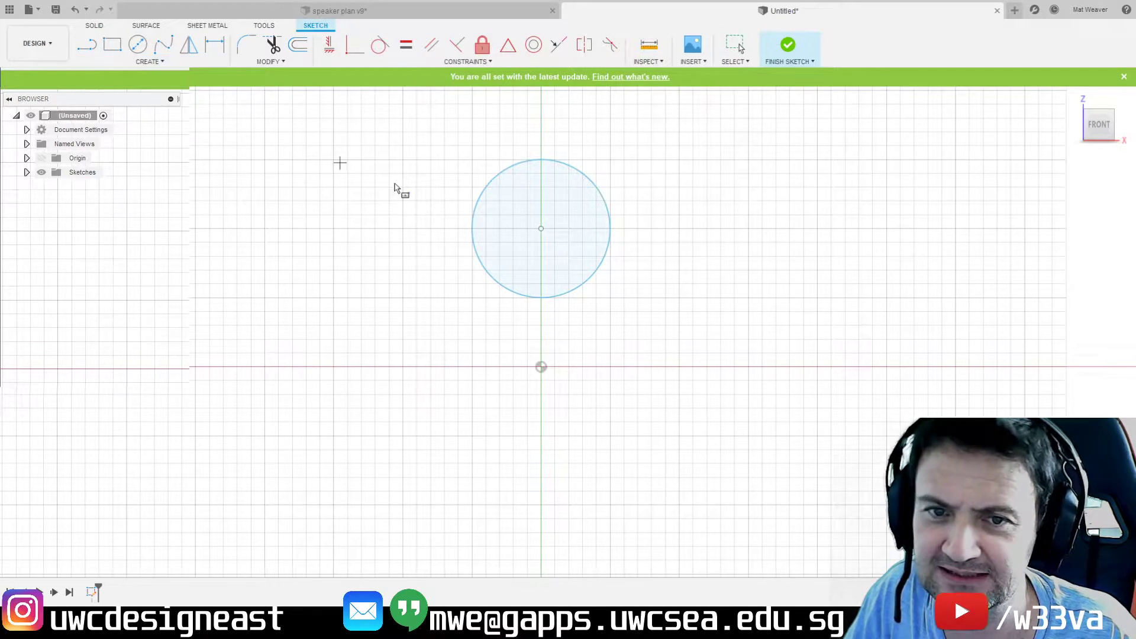
left_click(541, 229)
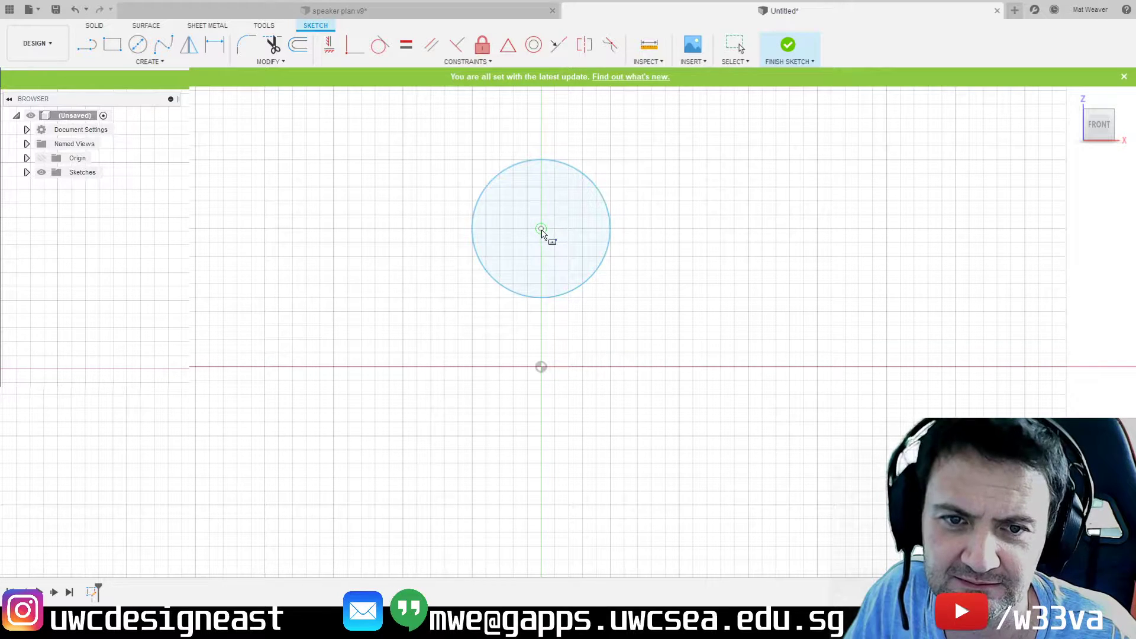
left_click(623, 312)
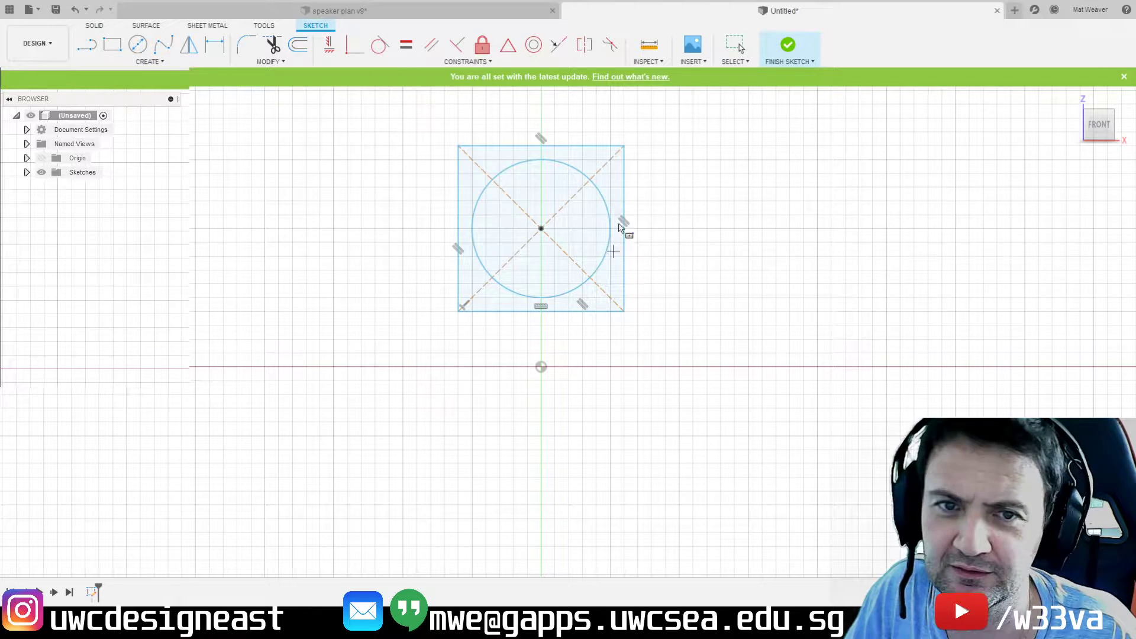
left_click(159, 64)
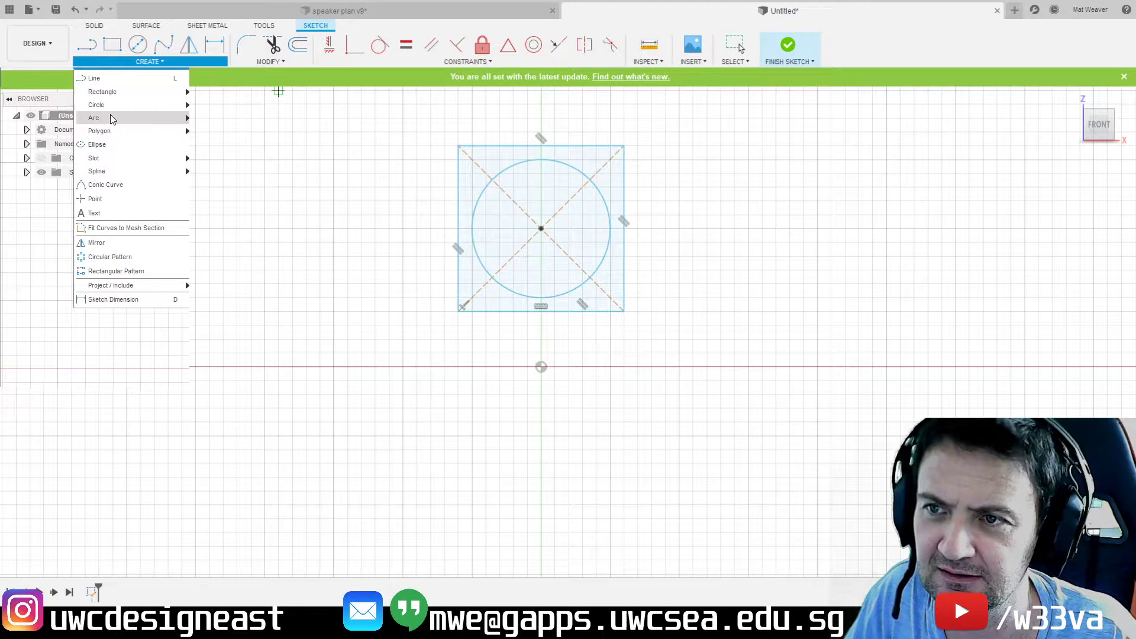
- Draw 3-point arcs bowing outward along the square's left and top sides
mouse_move(112, 118)
left_click(211, 117)
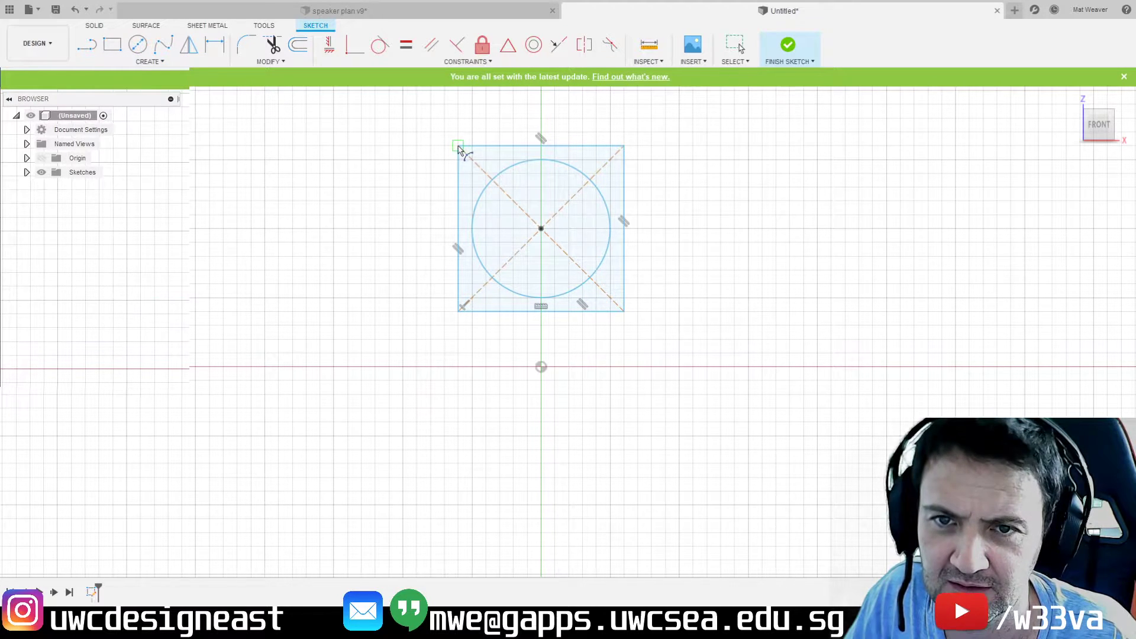
left_click(458, 146)
left_click(459, 311)
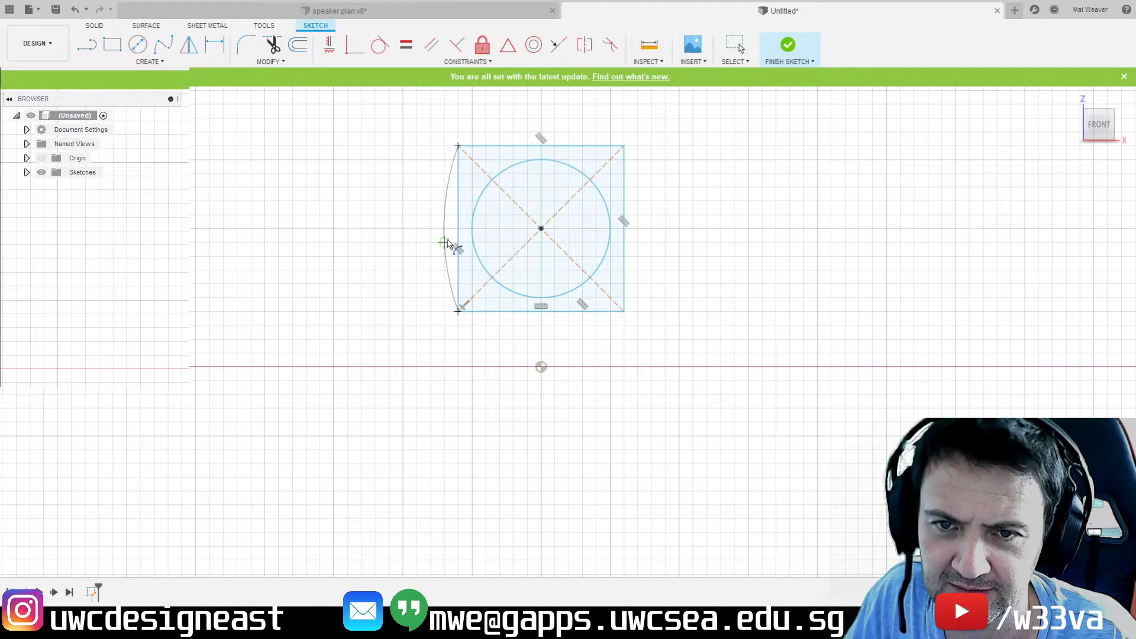
left_click(445, 231)
left_click(458, 146)
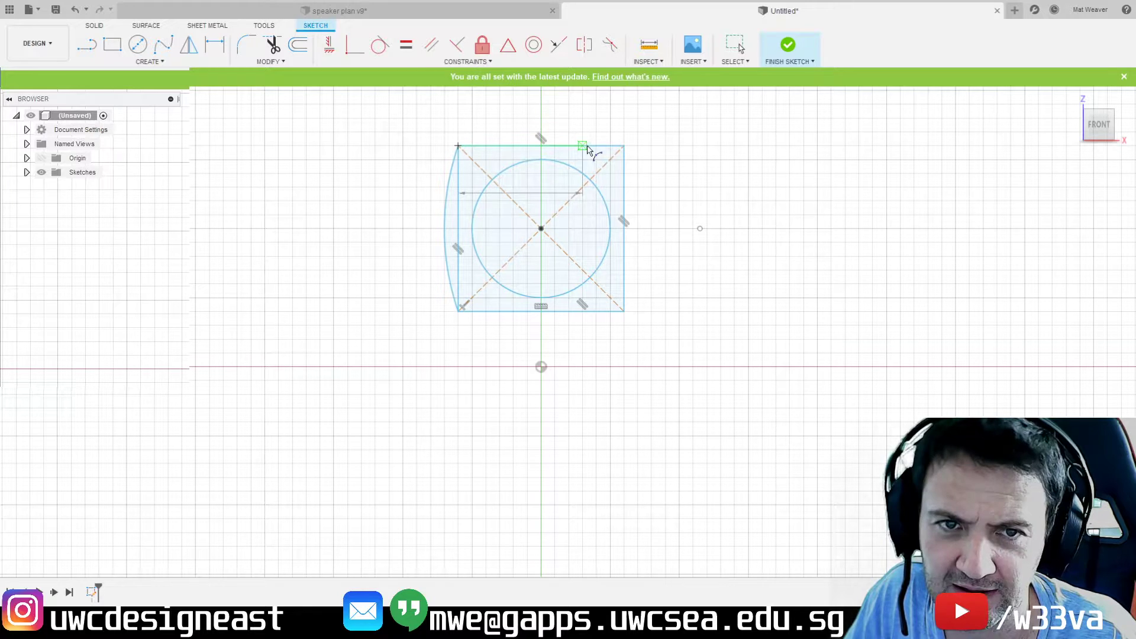
left_click(624, 145)
left_click(541, 135)
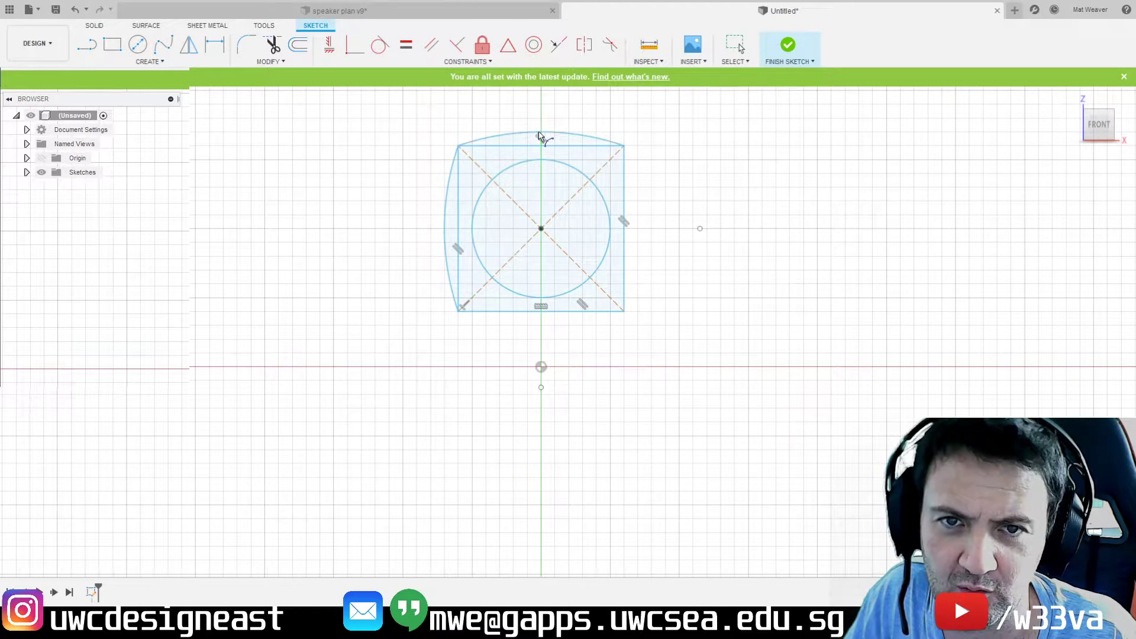
- Add outward-bulging 3-point arcs along the square's right and bottom sides
left_click(624, 146)
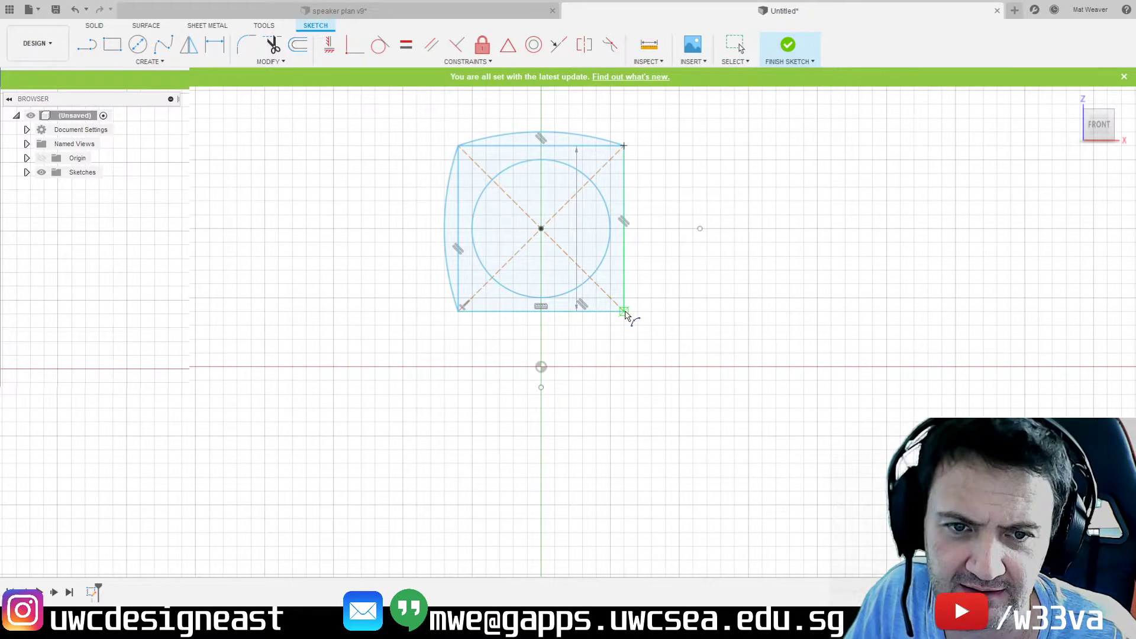
left_click(623, 311)
left_click(639, 229)
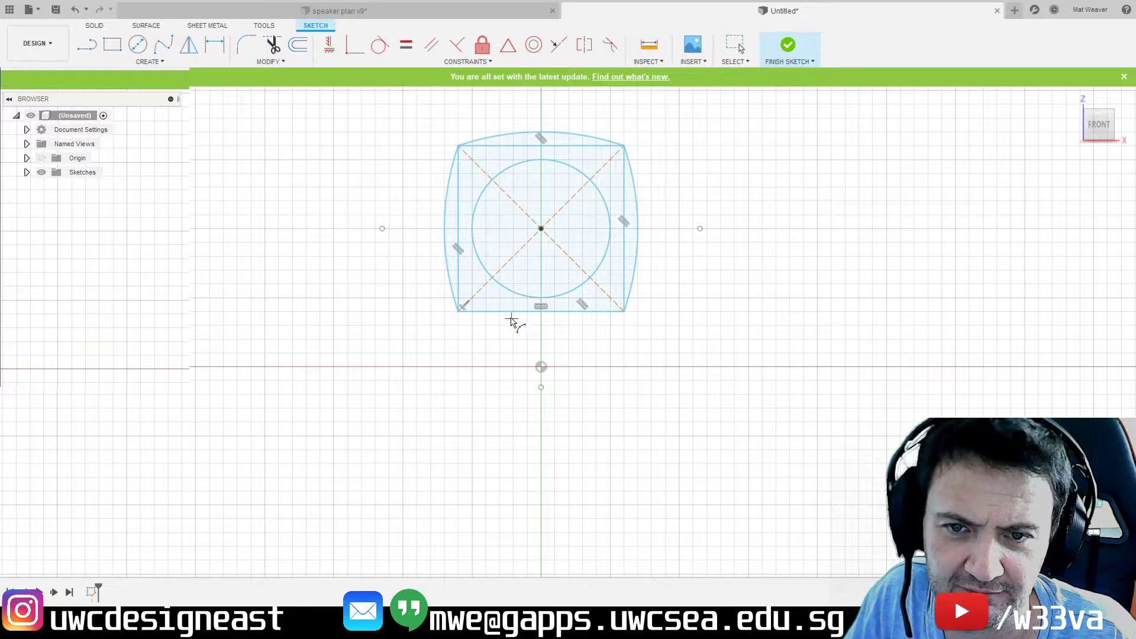
left_click(457, 311)
left_click(624, 311)
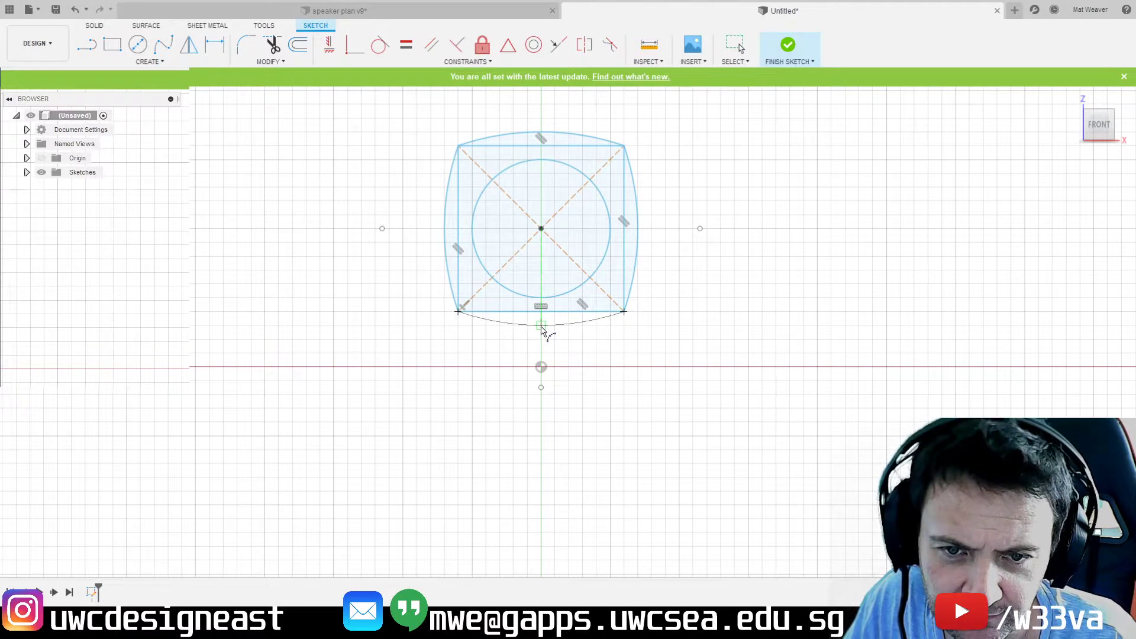
left_click(540, 325)
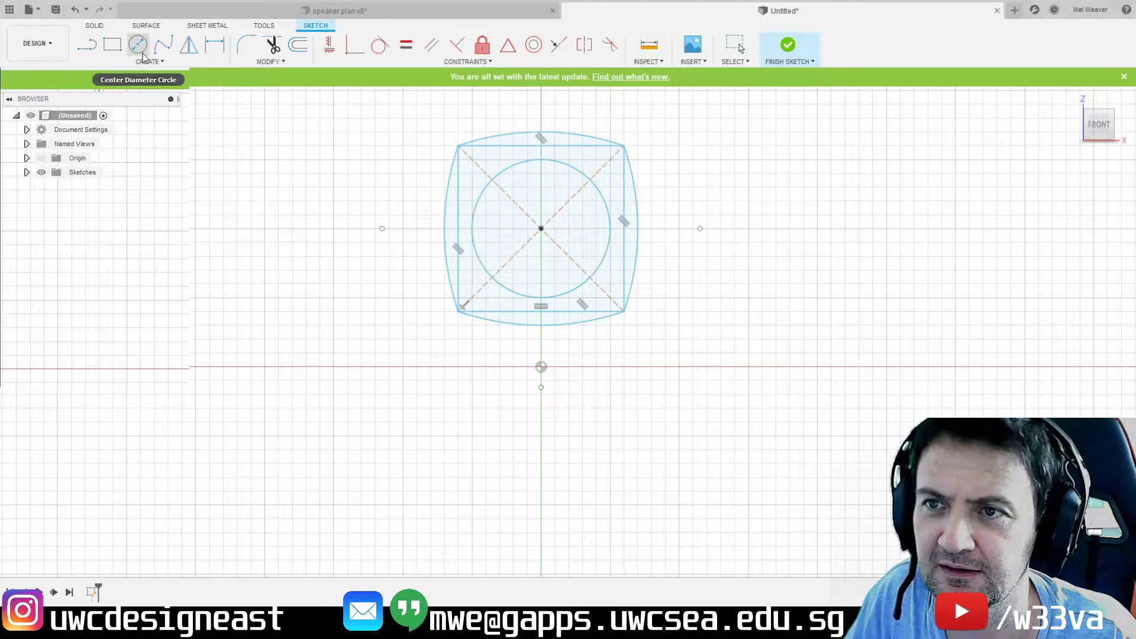
- Trim away the square's four straight sides, leaving only the arcs
left_click(266, 46)
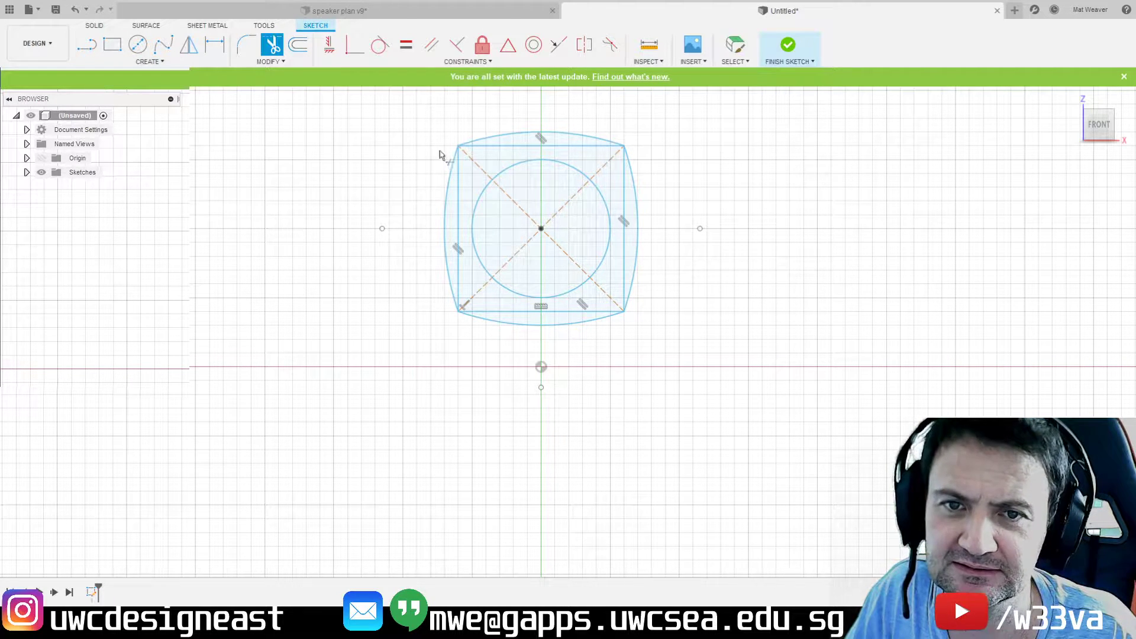
left_click(504, 146)
left_click(457, 189)
left_click(503, 313)
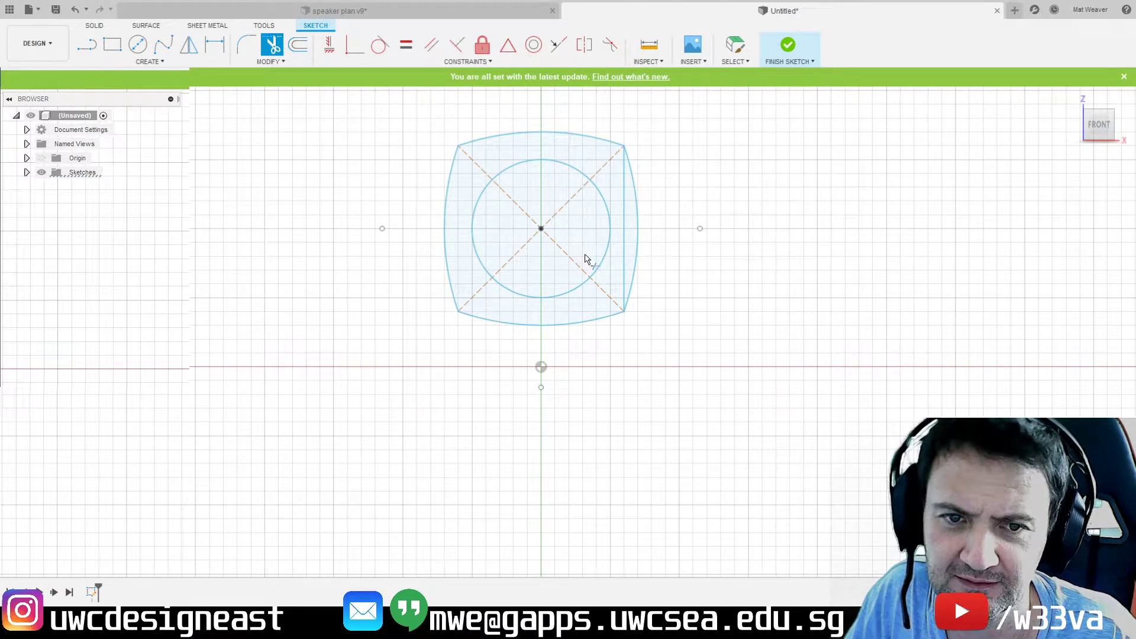
left_click(623, 244)
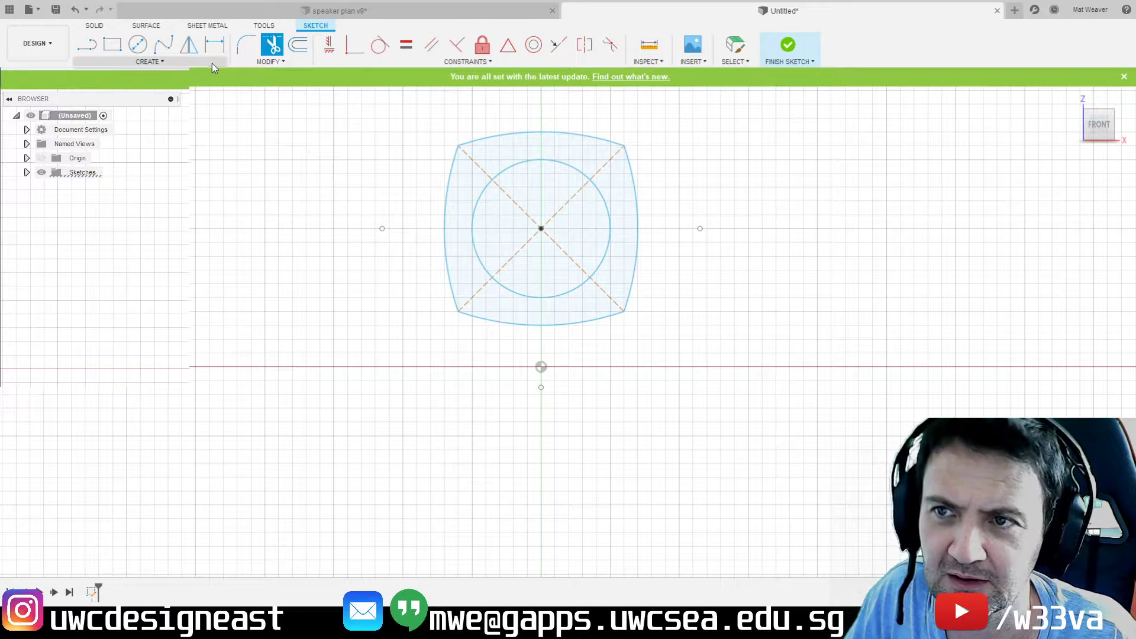
- Draw a 5 mm diameter bolt-hole circle on the top-left diagonal
left_click(137, 44)
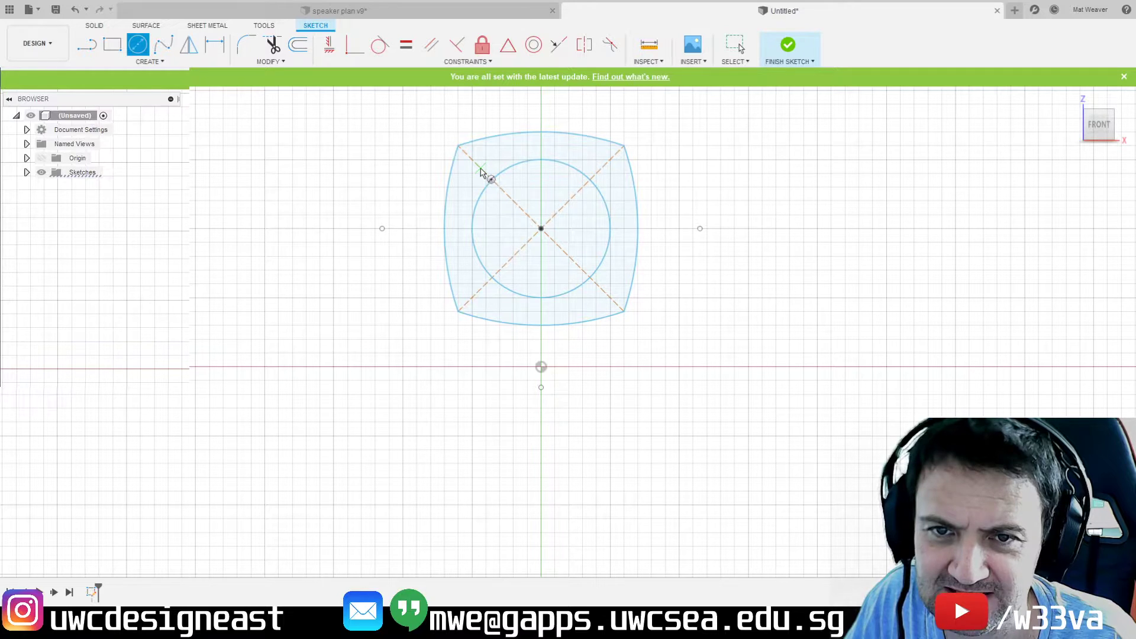
left_click(480, 169)
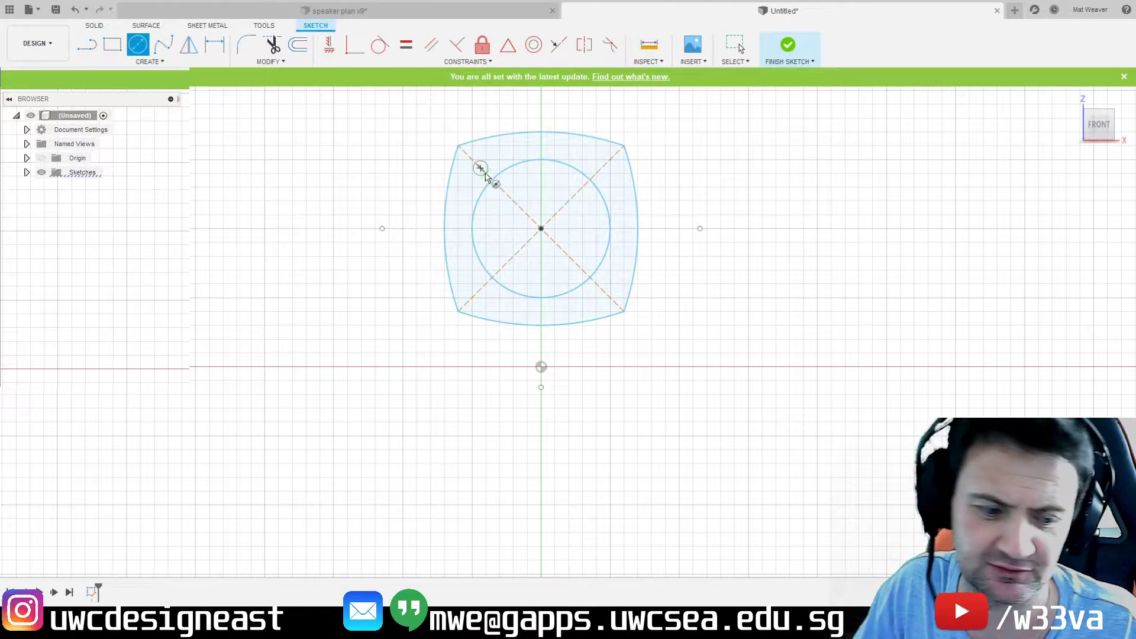
key("Return")
key("Escape")
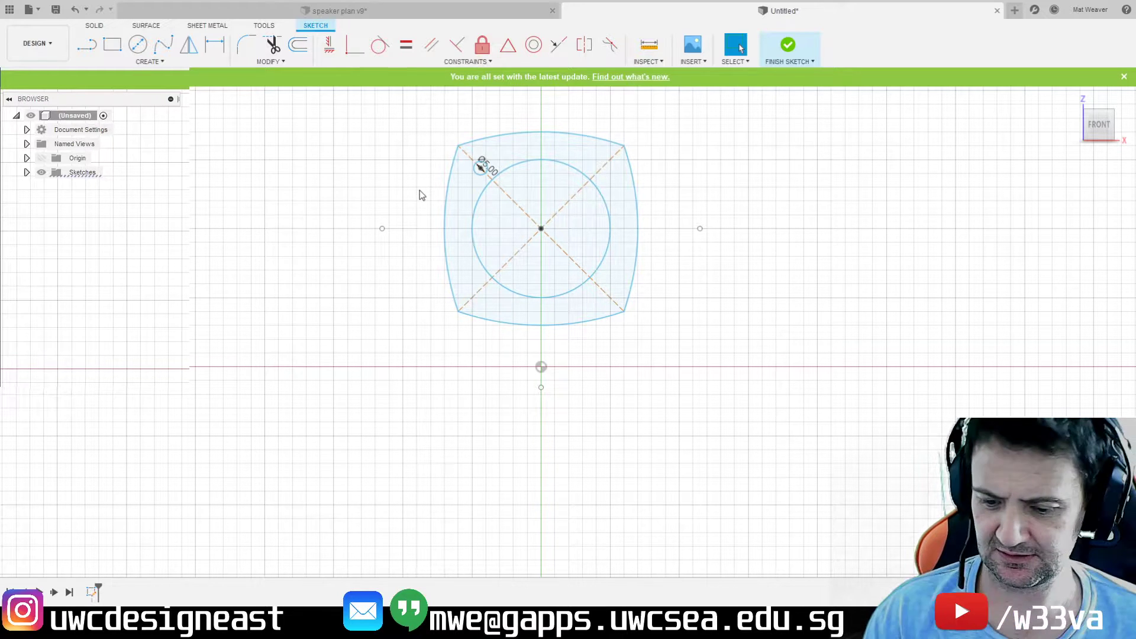
- Circular-pattern the small hole four times around the sketch centre point
left_click(150, 62)
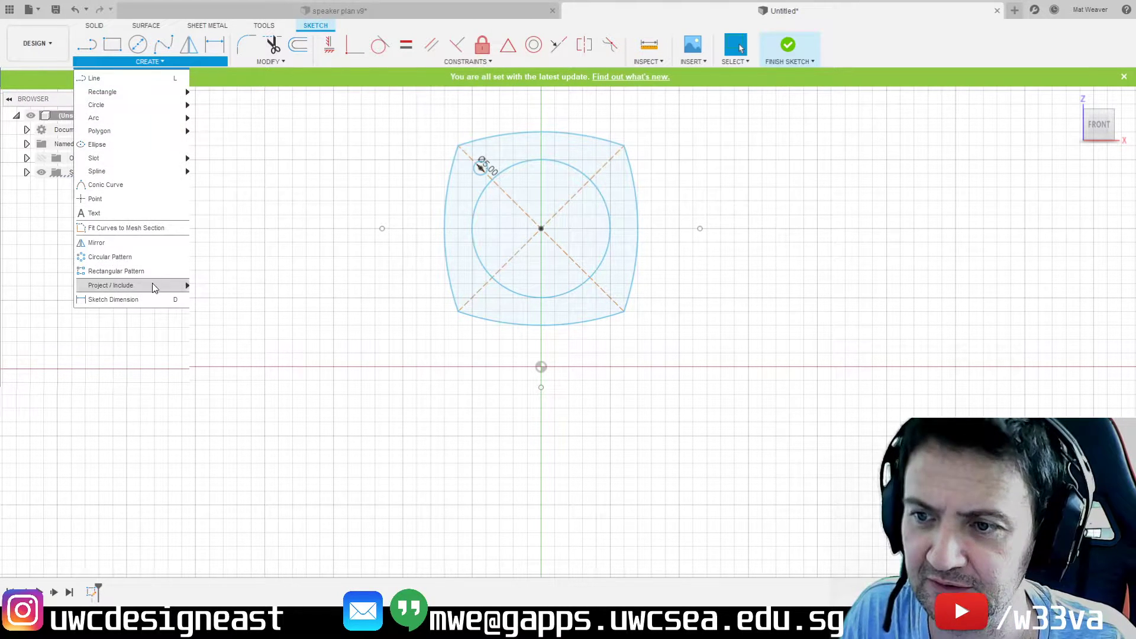
left_click(125, 258)
left_click(479, 168)
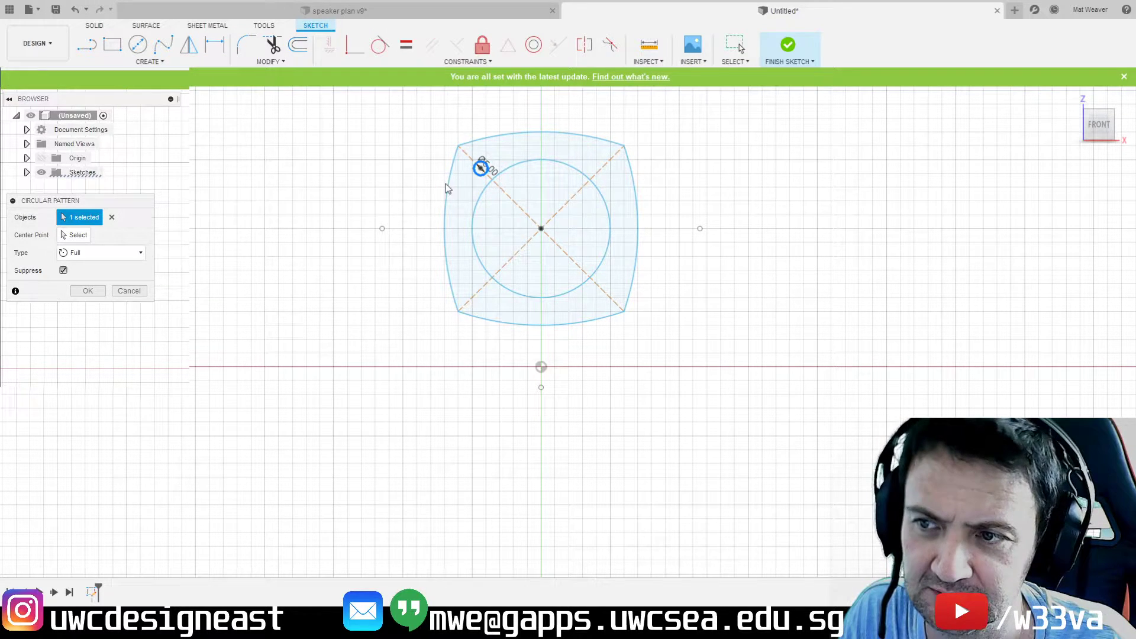
left_click(90, 235)
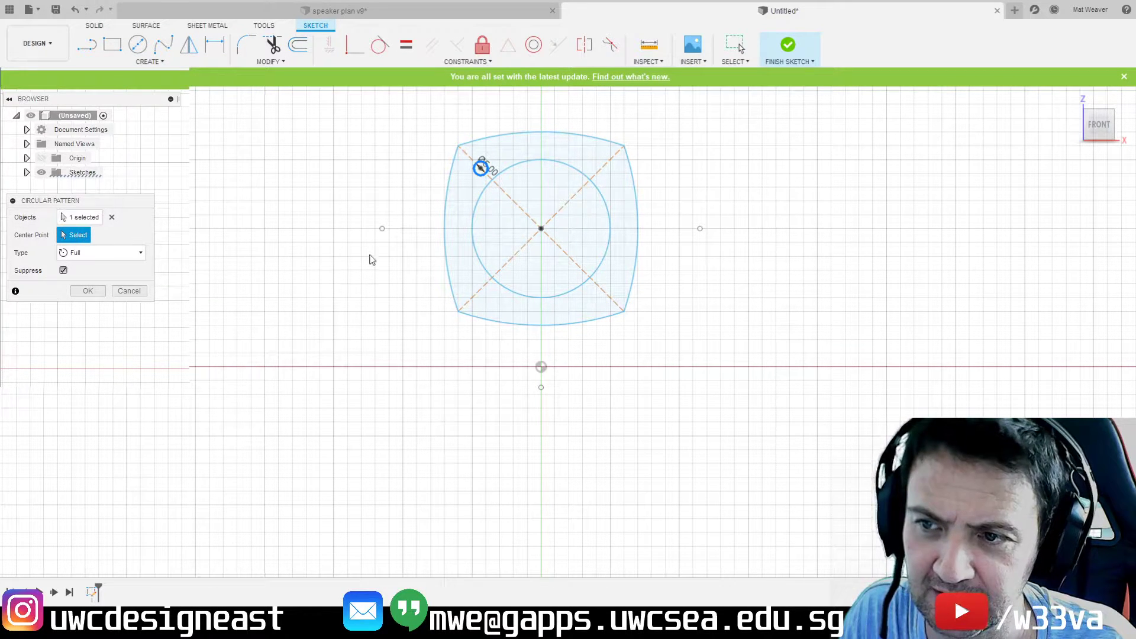
left_click(541, 229)
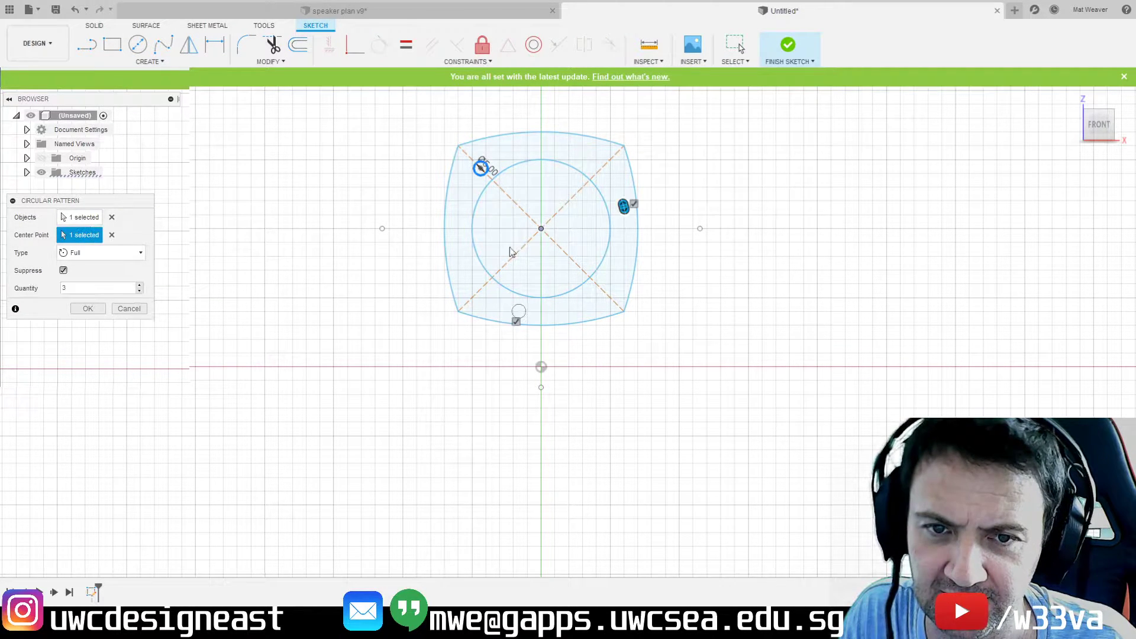
left_click(139, 285)
left_click(87, 308)
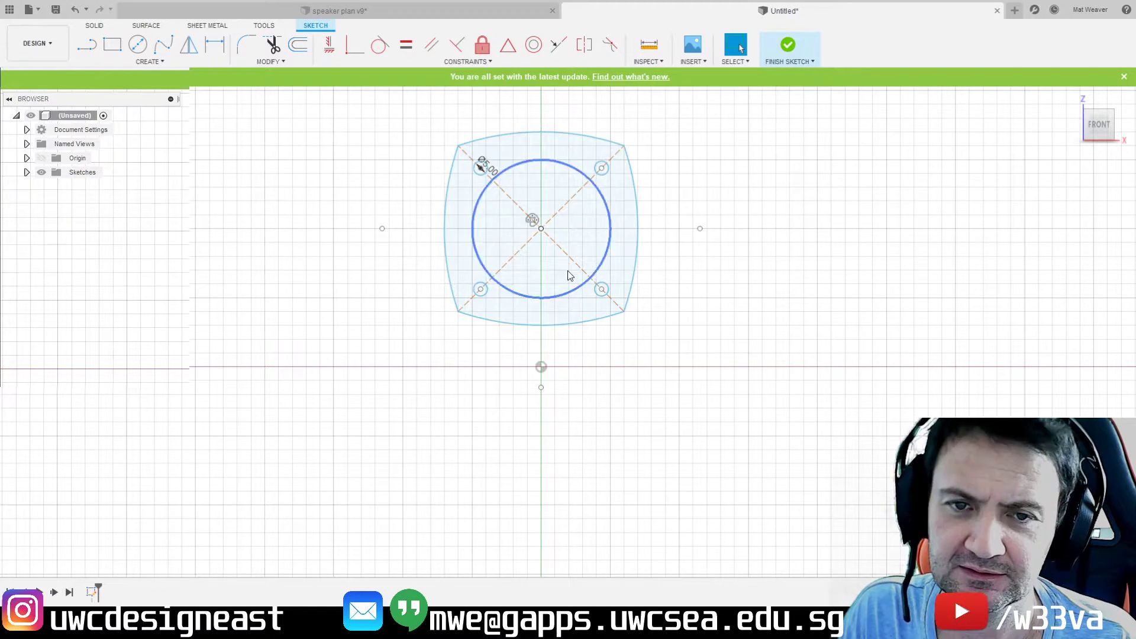
- Finish the sketch and extrude the plate profile into a solid gasket with its holes
left_click(787, 50)
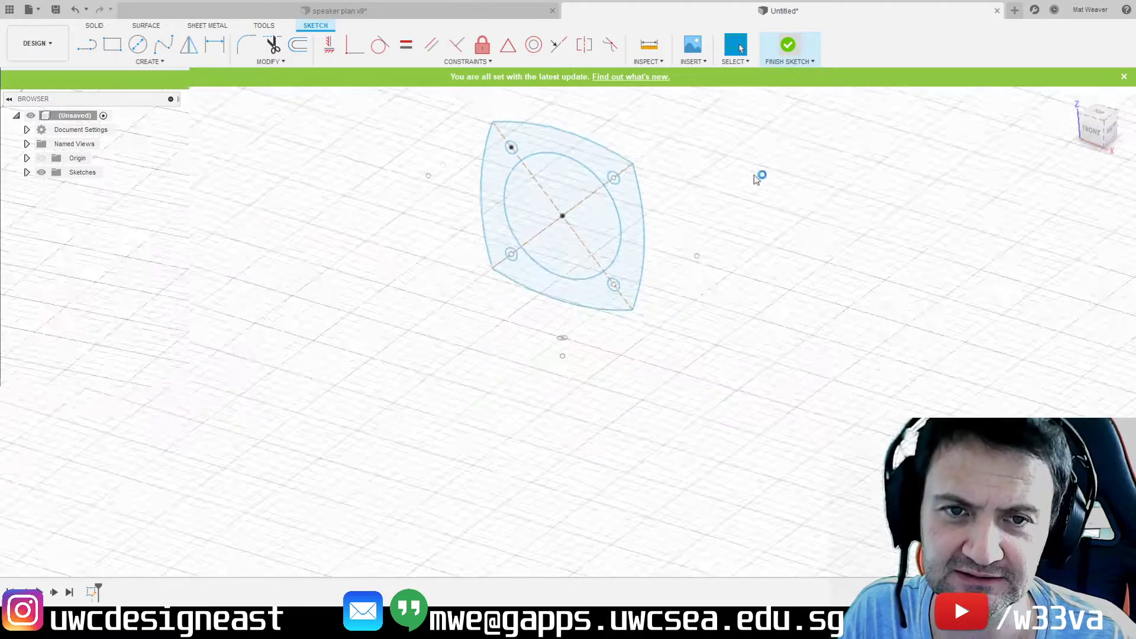
left_click(512, 164)
key("e")
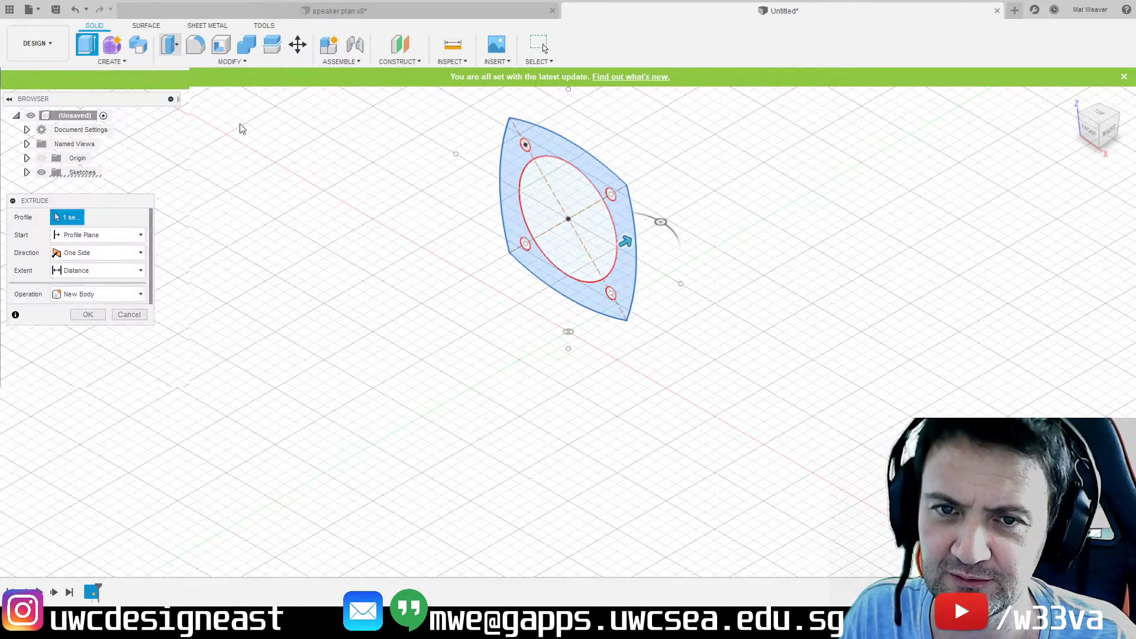
type("3")
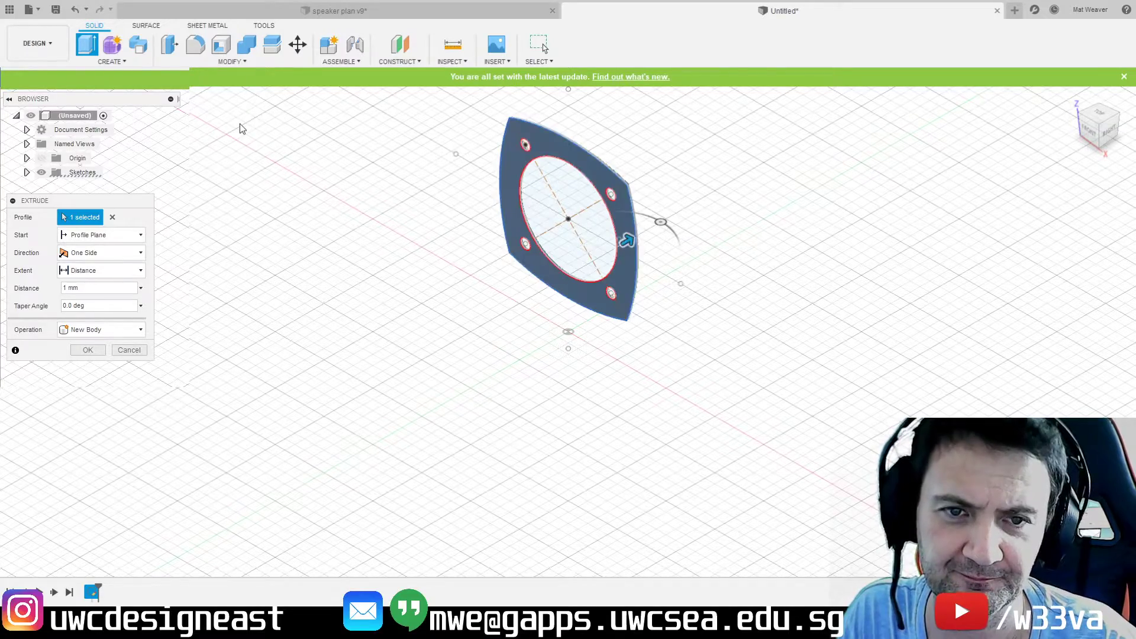
key("Return")
scroll(546, 260, "up", 5)
middle_click_drag(640, 162, 520, 373)
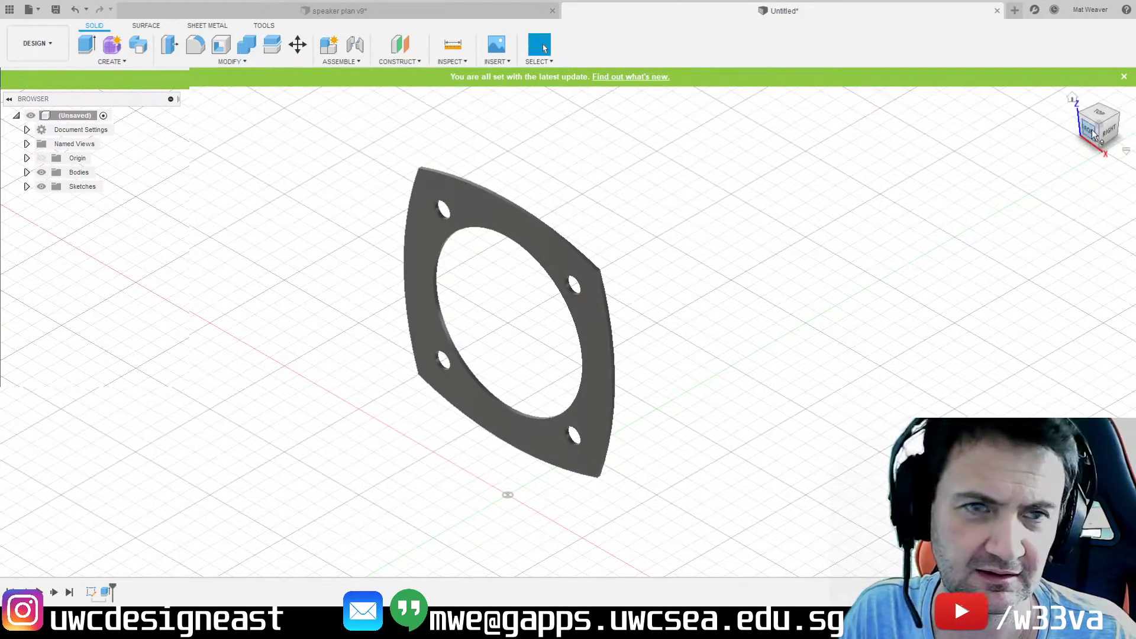
middle_click_drag(302, 307, 347, 241)
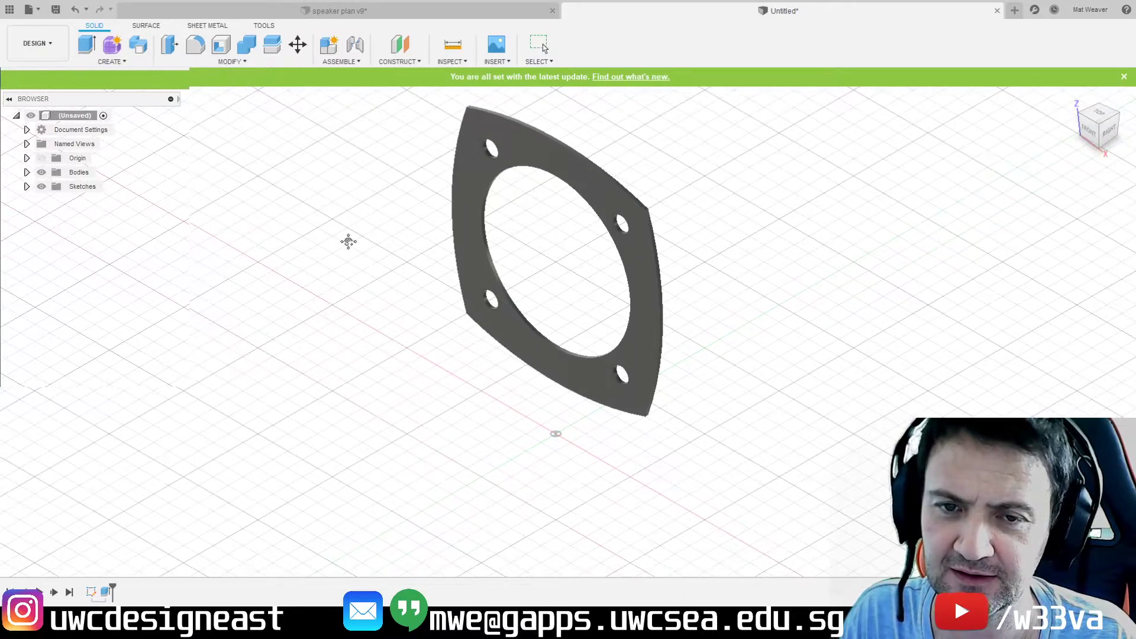
scroll(355, 272, "down", 2)
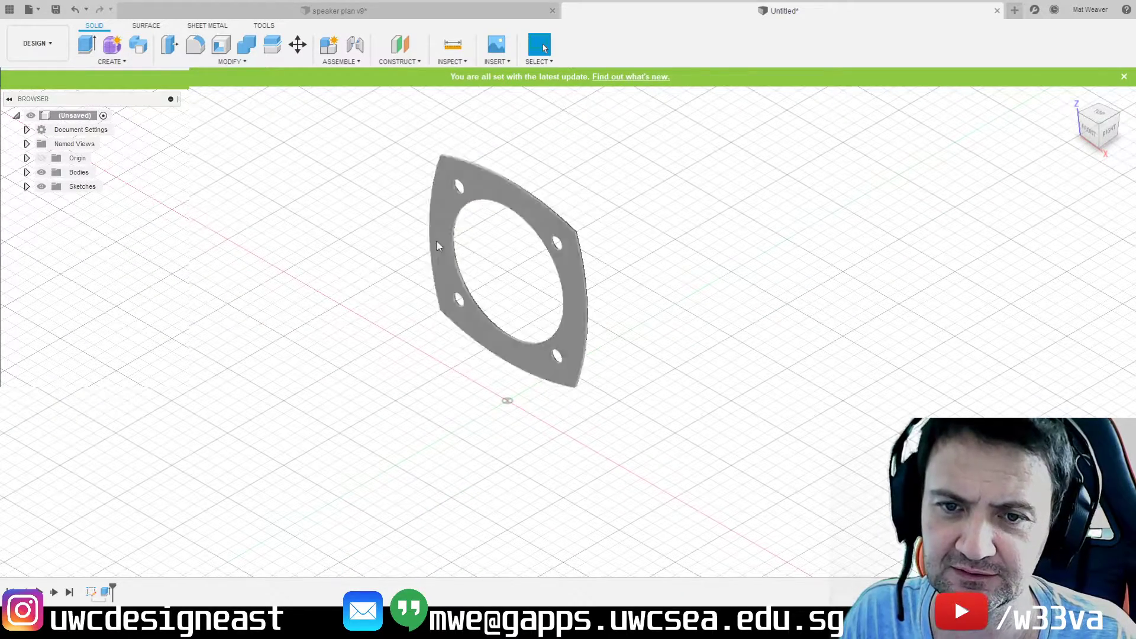
- Start a new sketch on the horizontal XY ground plane
left_click(111, 63)
left_click(110, 91)
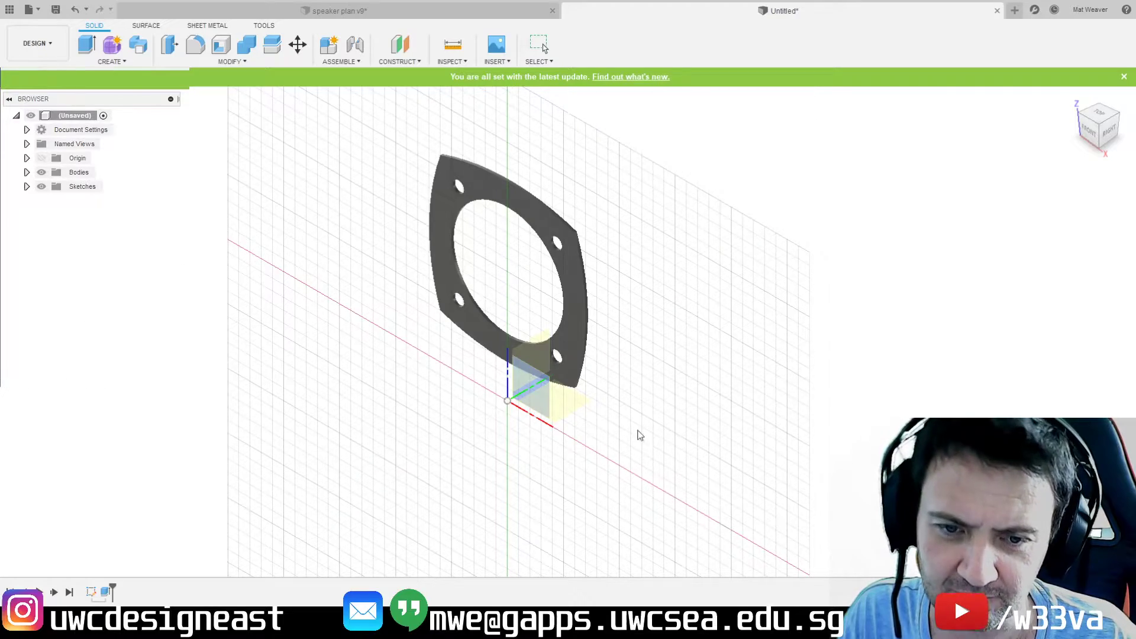
left_click(566, 407)
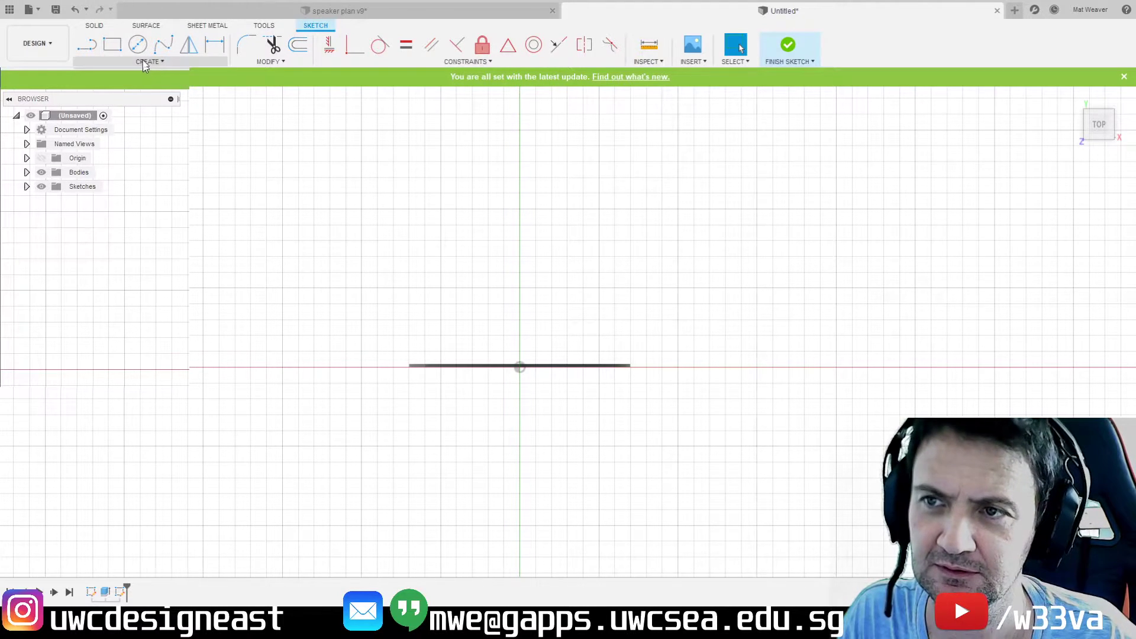
- Draw a long, narrow rectangle starting at the origin axis and finish the sketch
left_click(111, 45)
scroll(517, 273, "up", 3)
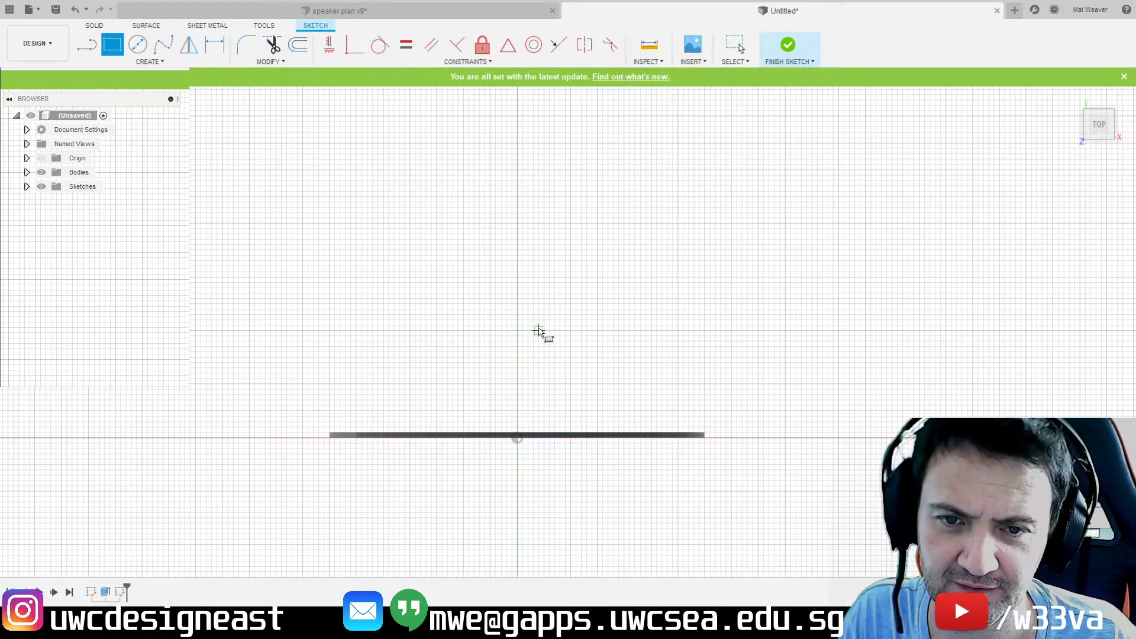
left_click(517, 304)
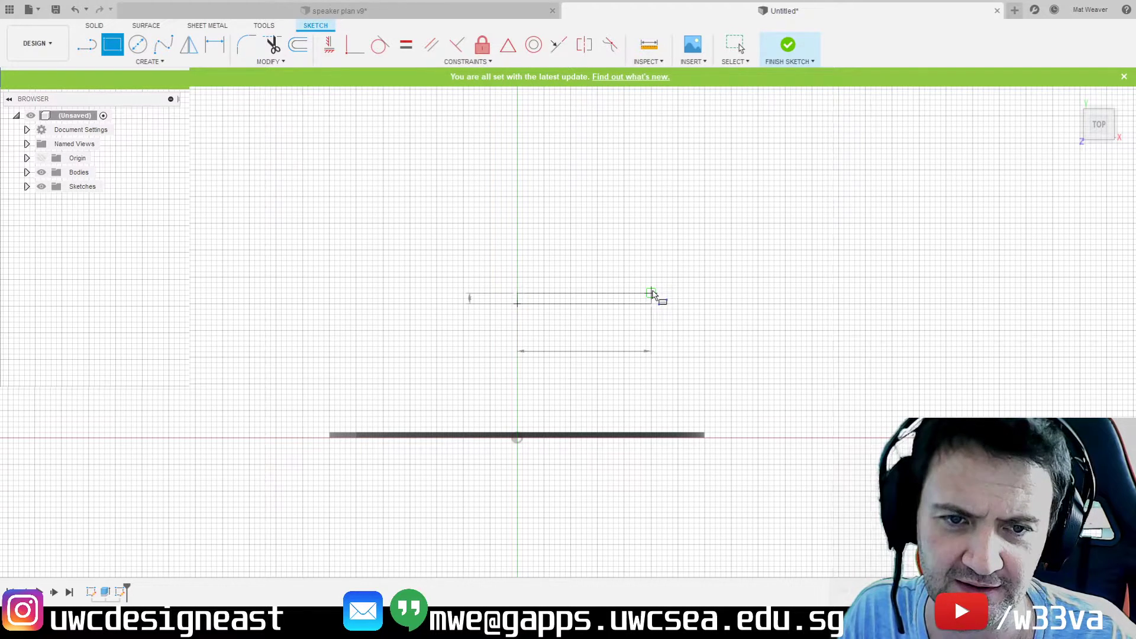
left_click(652, 288)
scroll(639, 322, "up", 2)
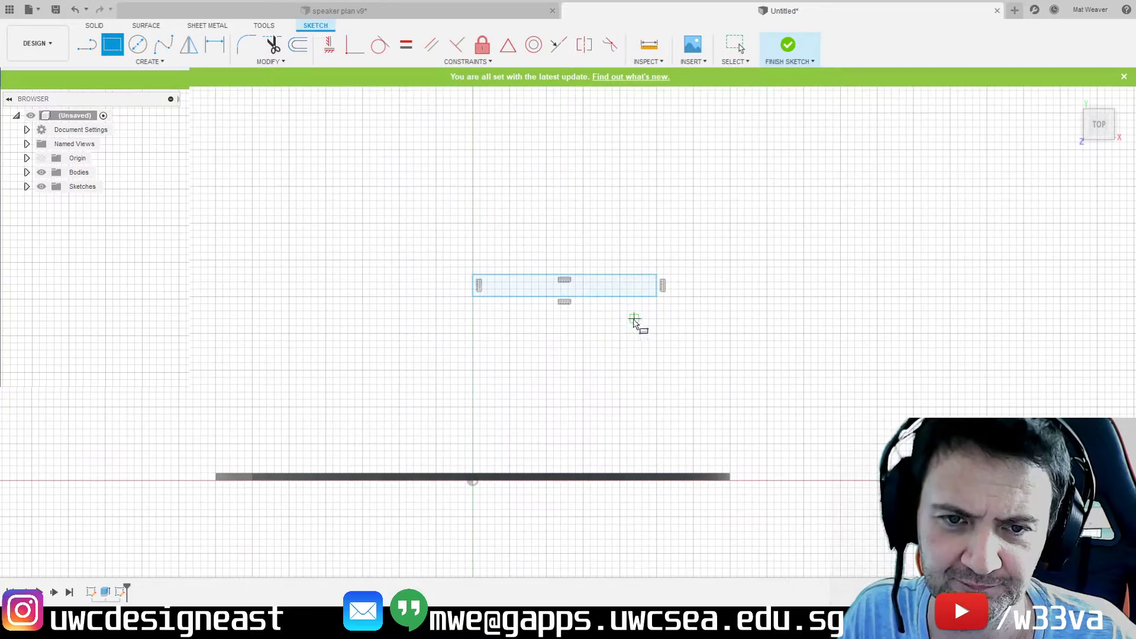
mouse_move(774, 362)
middle_mouse_down("shift")
mouse_move(750, 337)
mouse_move(752, 301)
mouse_move(732, 314)
middle_mouse_up("shift")
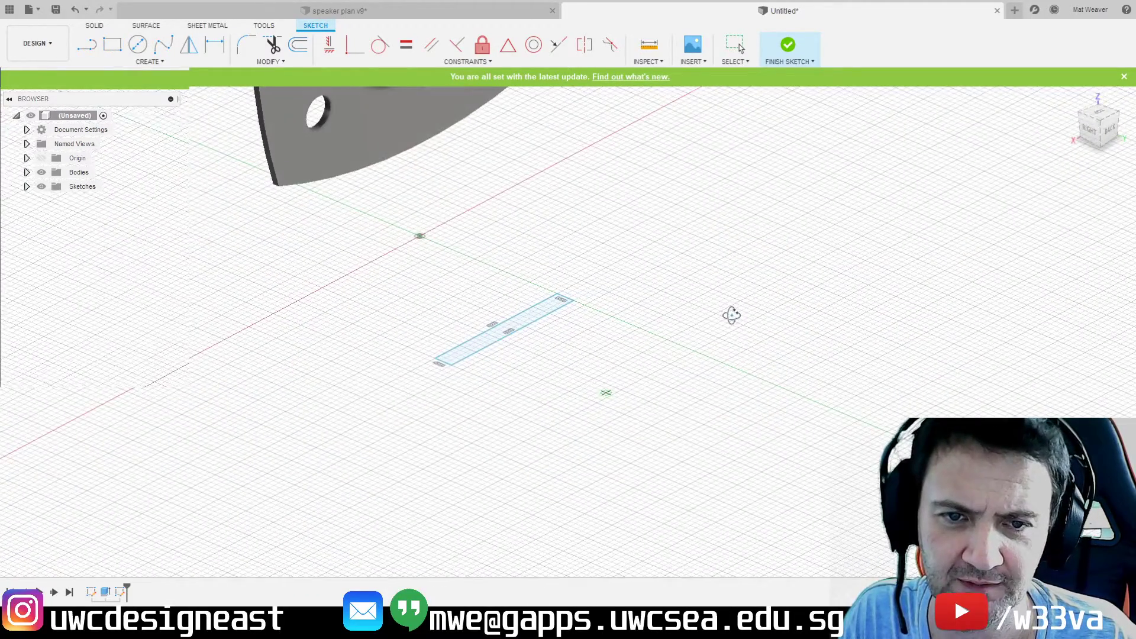
left_click(794, 60)
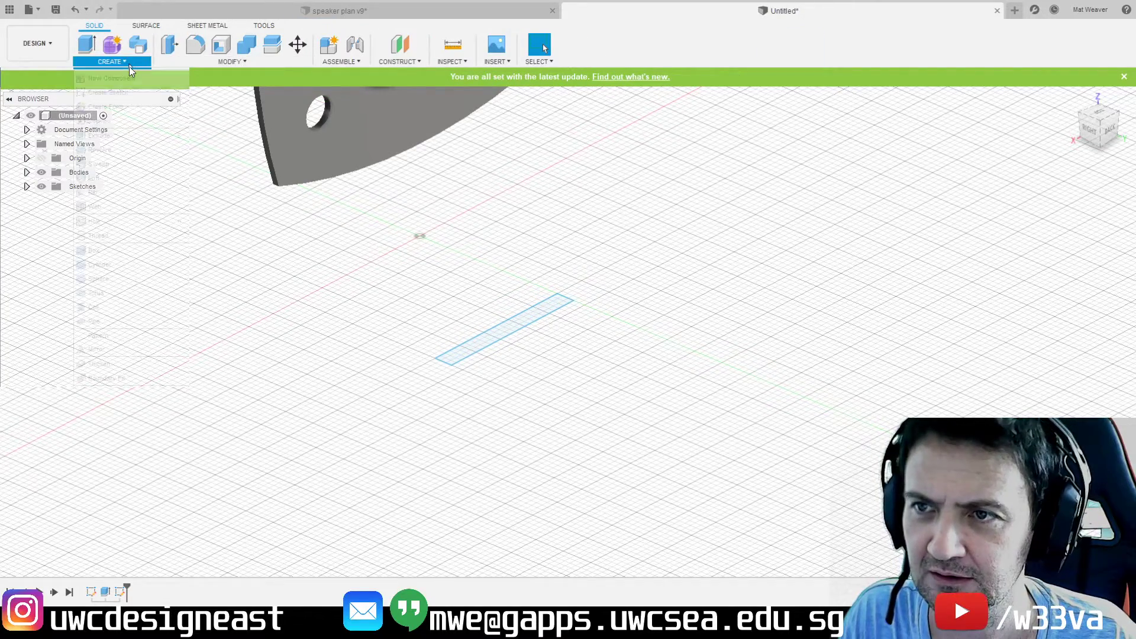
left_click(129, 65)
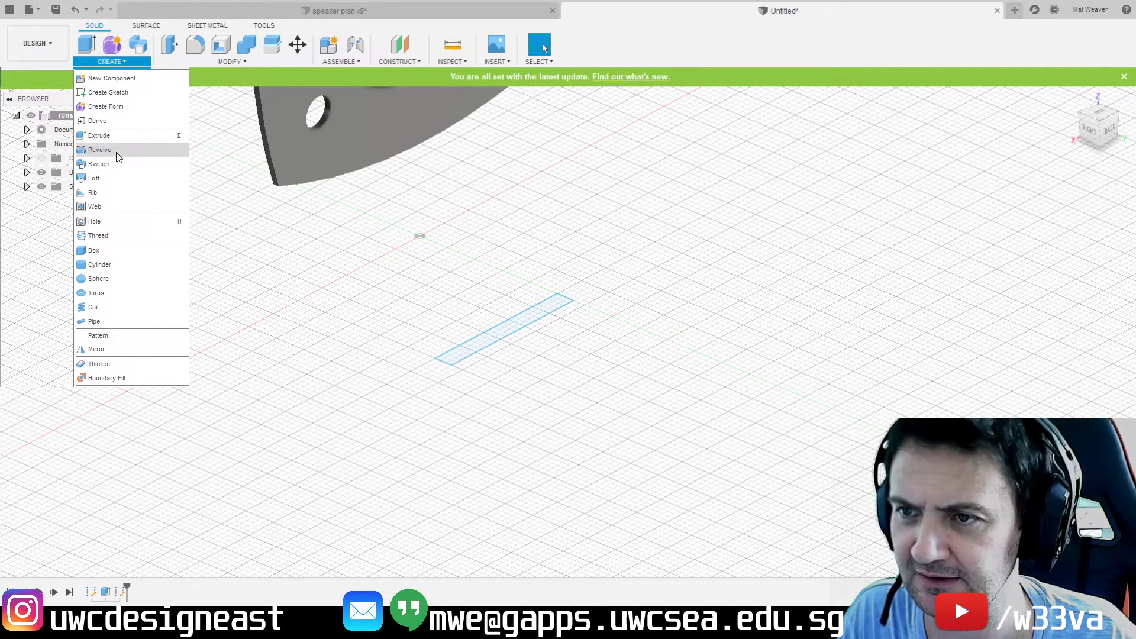
left_click(99, 149)
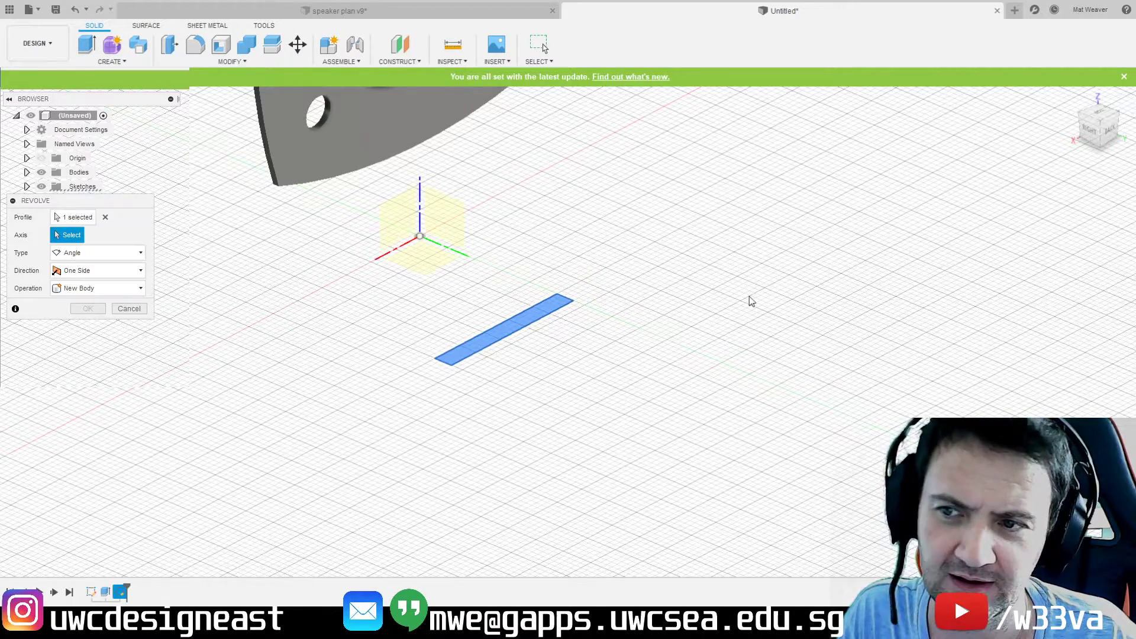
left_click(72, 217)
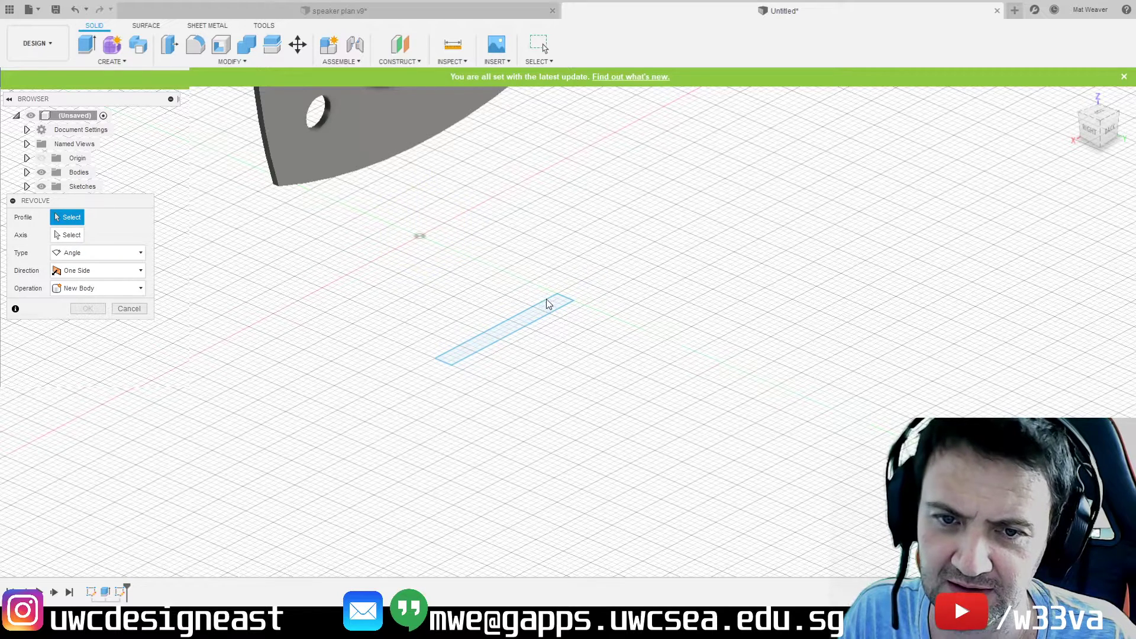
left_click(57, 234)
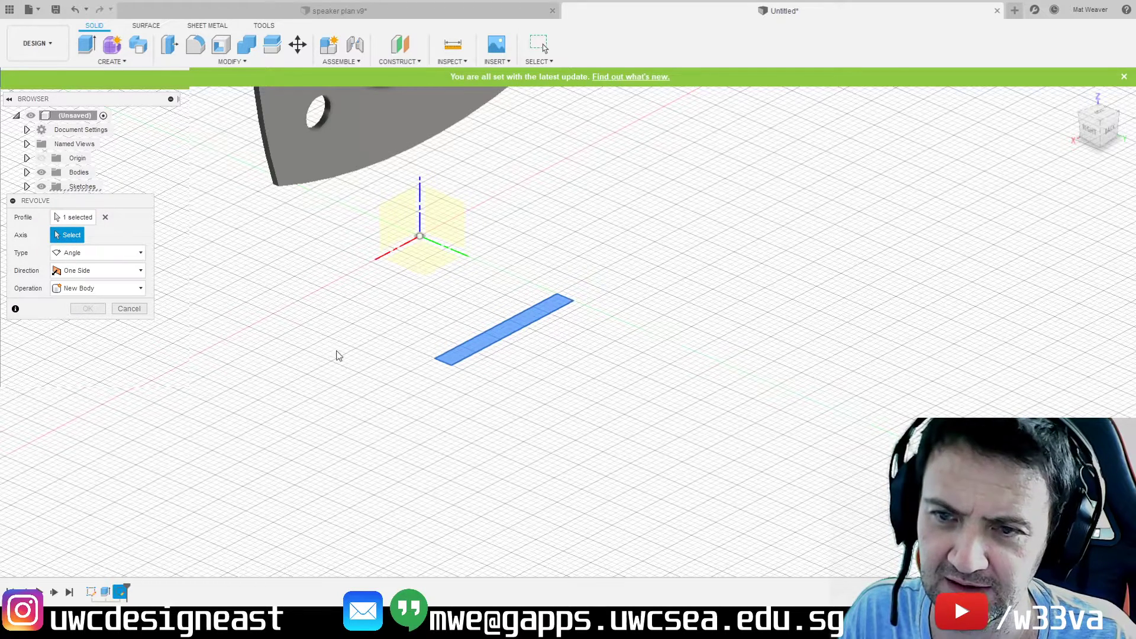
left_click(566, 302)
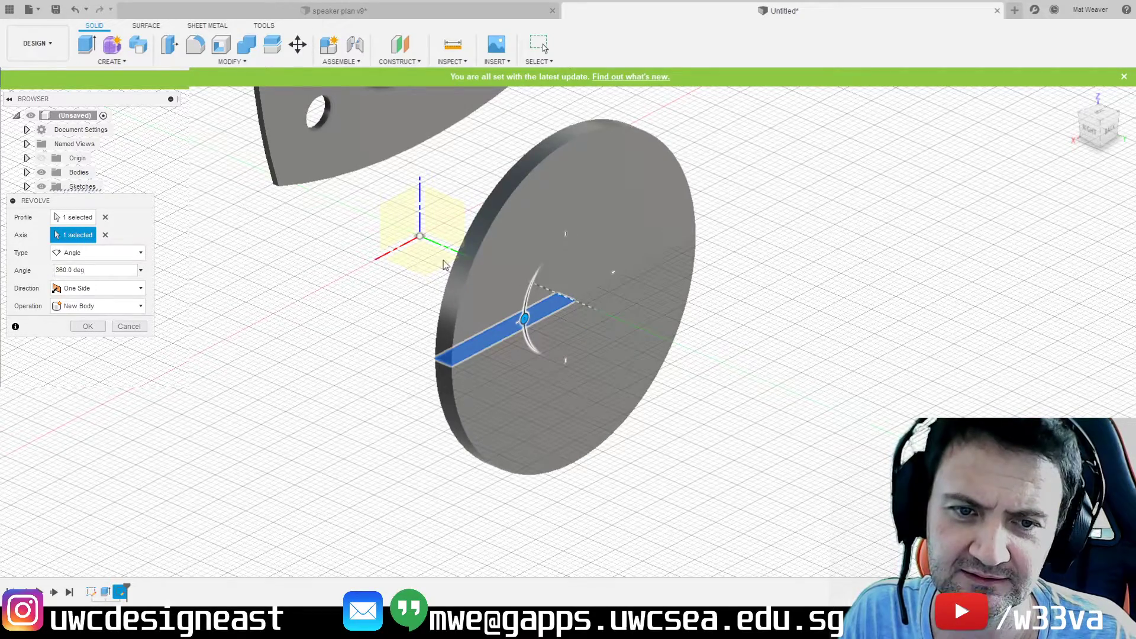
left_click(129, 327)
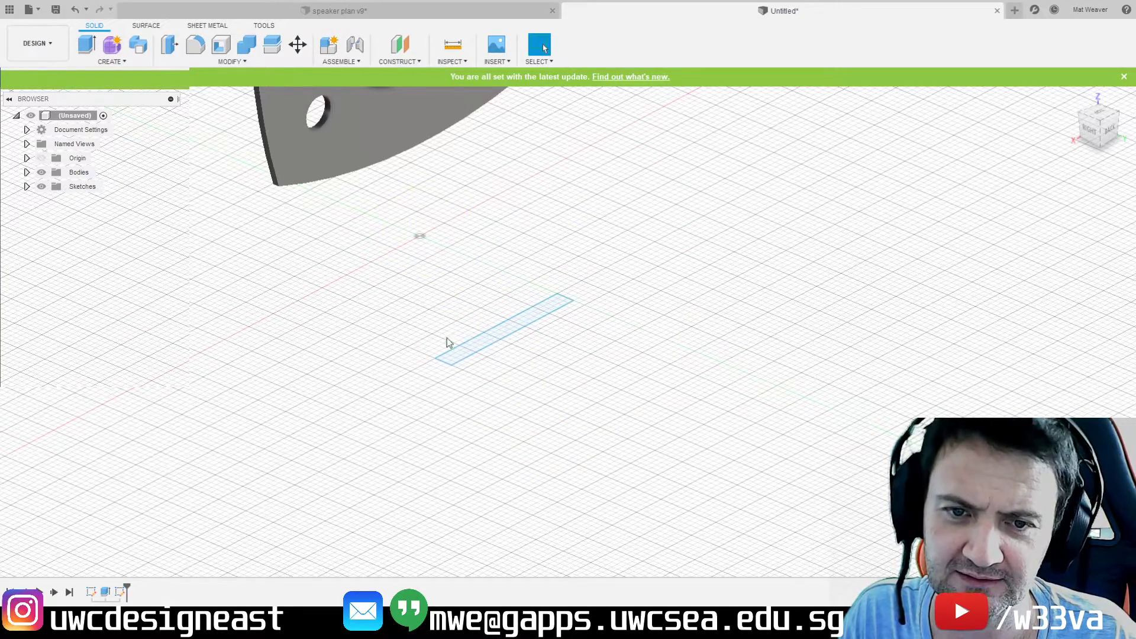
- Reopen Sketch2 for editing from the browser
middle_click_drag(409, 307, 438, 317, "shift")
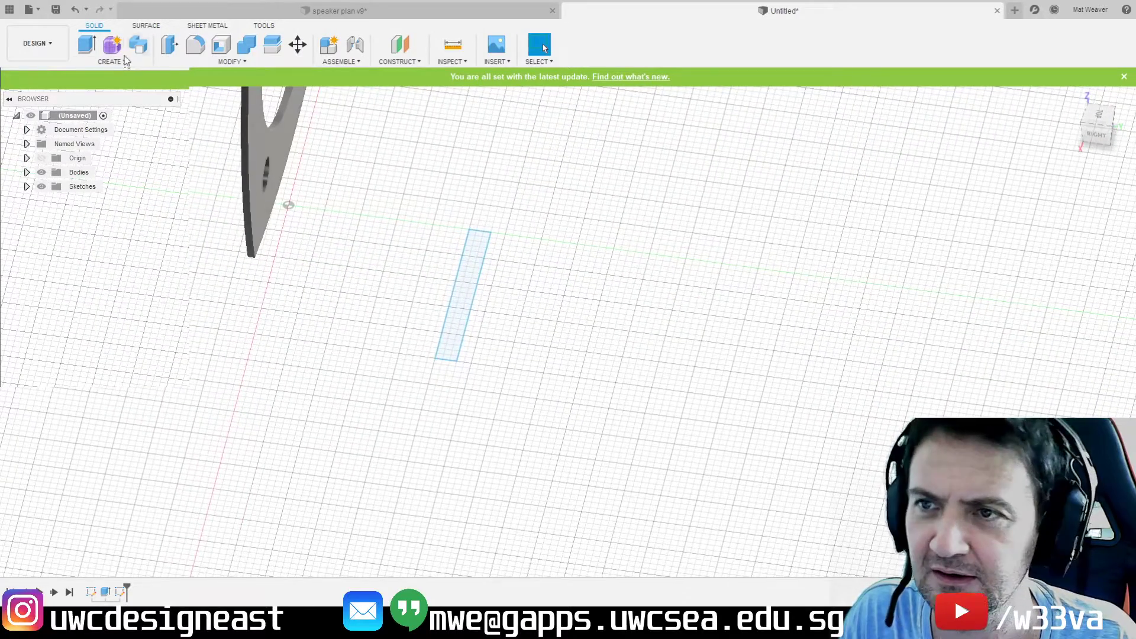
left_click(27, 186)
right_click(92, 215)
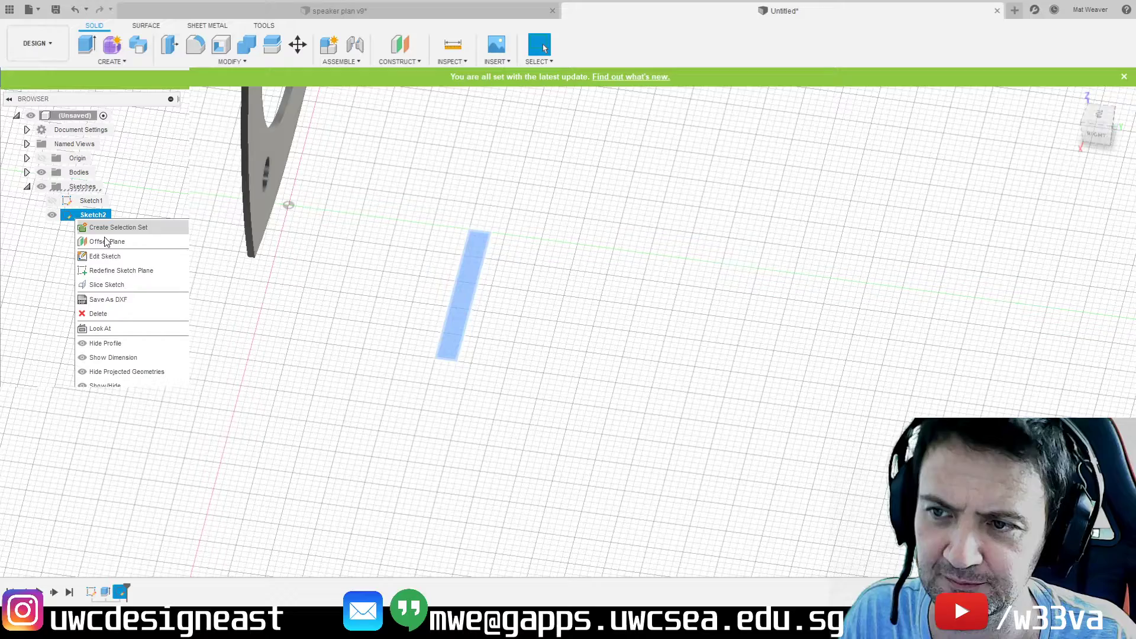
left_click(105, 256)
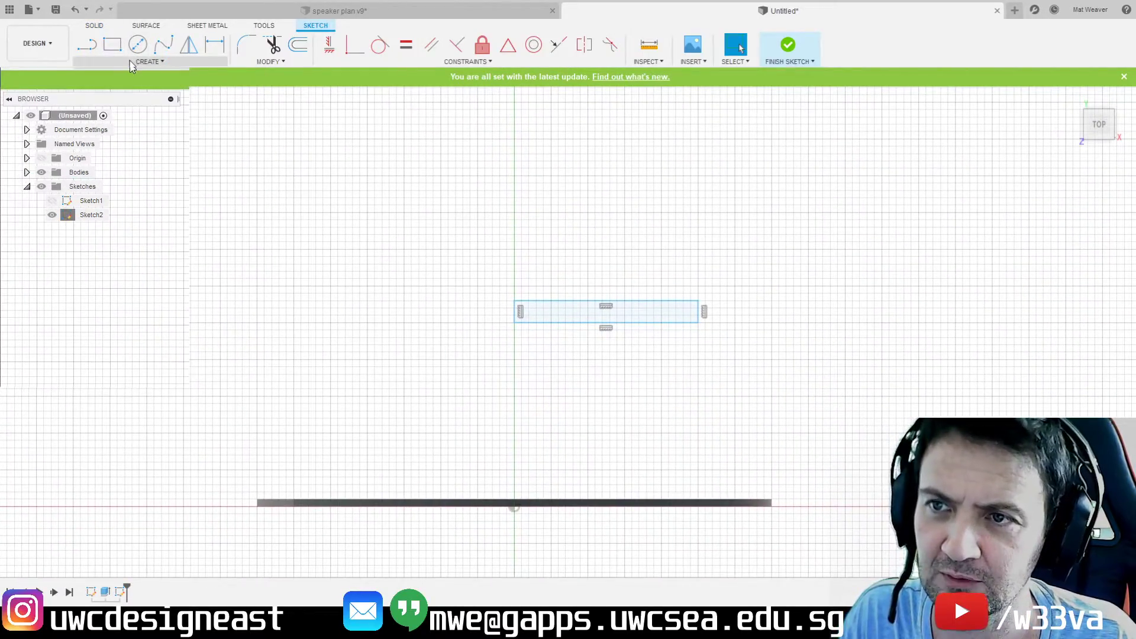
- Draw a 3-point arc from the rectangle's top-left to bottom-right corner
left_click(138, 62)
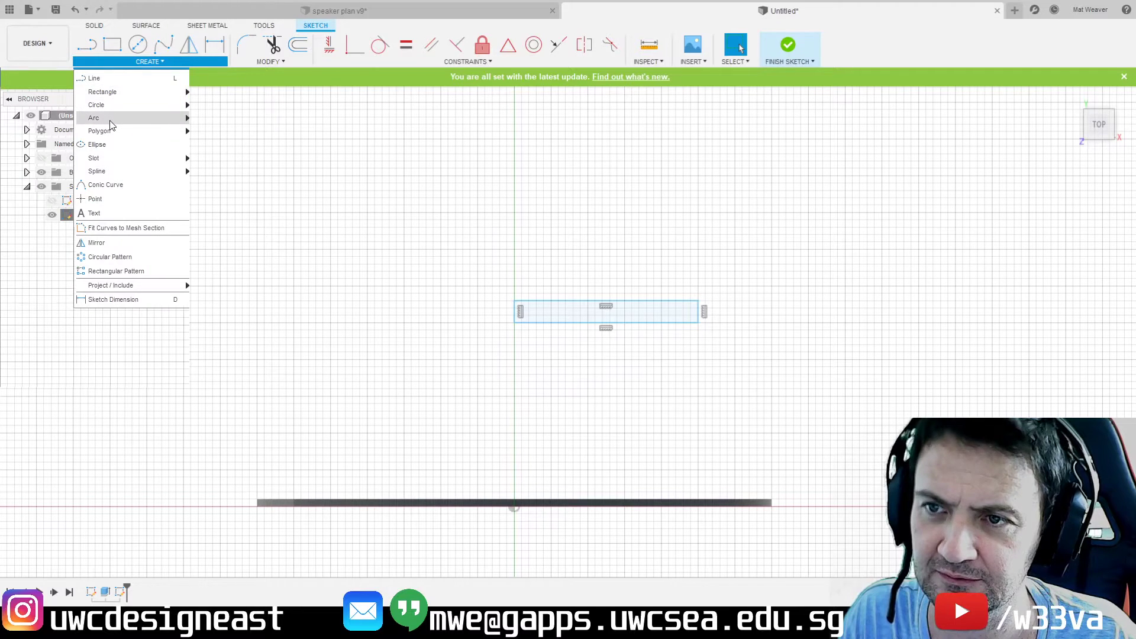
left_click(230, 118)
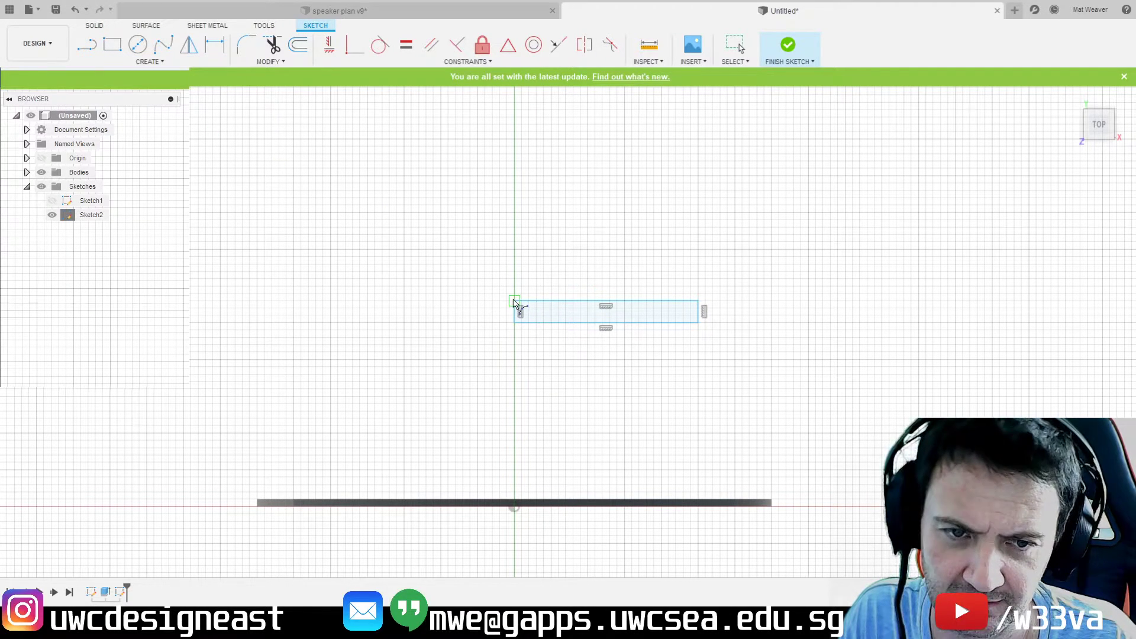
left_click(514, 301)
left_click(698, 323)
scroll(683, 322, "up", 3)
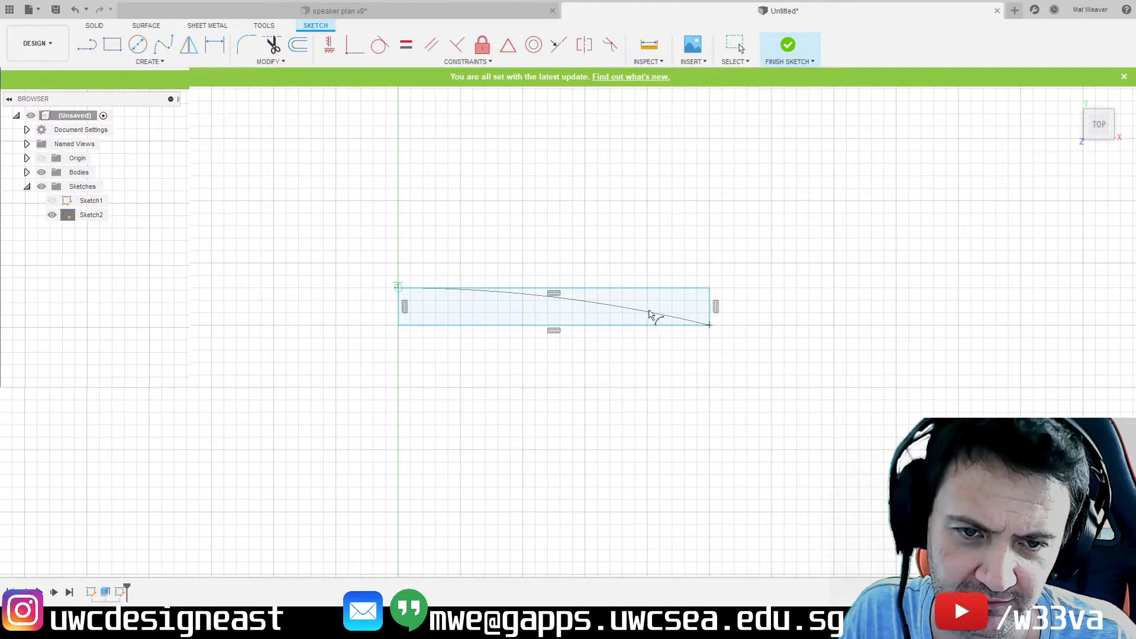
left_click(460, 291)
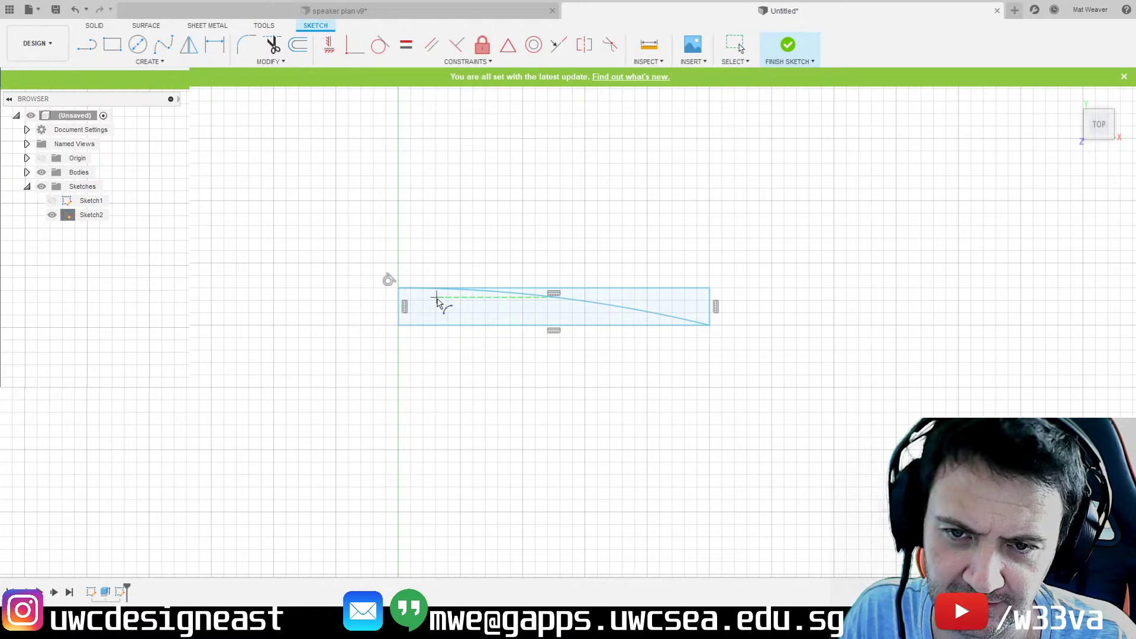
- Draw a second arc parallel to the first, ending on the rectangle's bottom edge
scroll(448, 303, "up", 3)
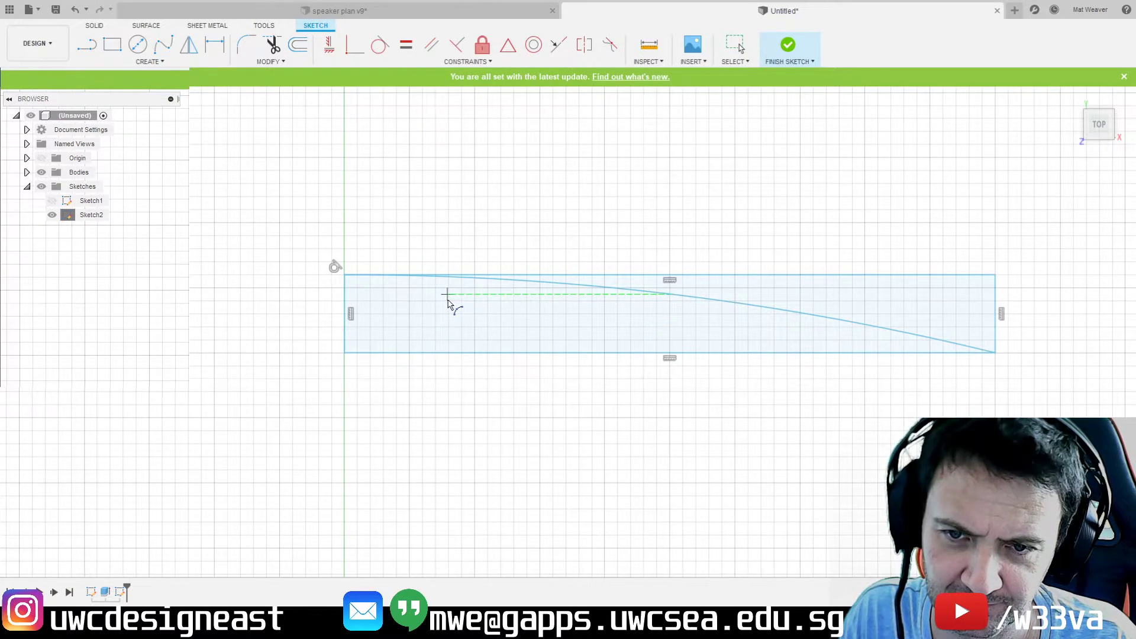
left_click(448, 301)
middle_click_drag(811, 383, 680, 351)
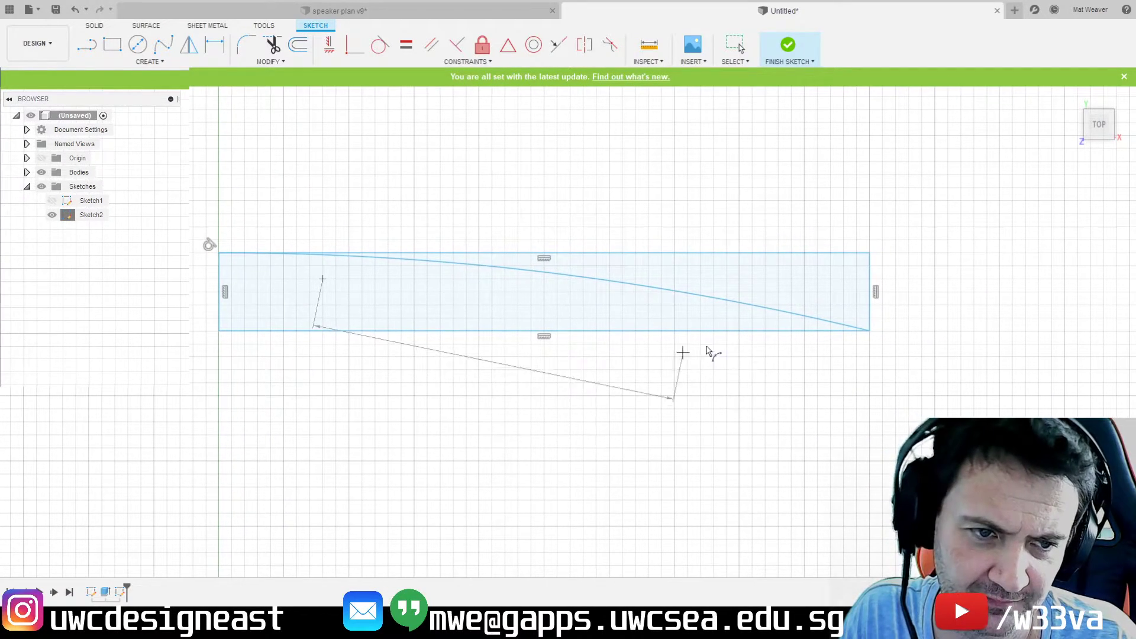
left_click(804, 330)
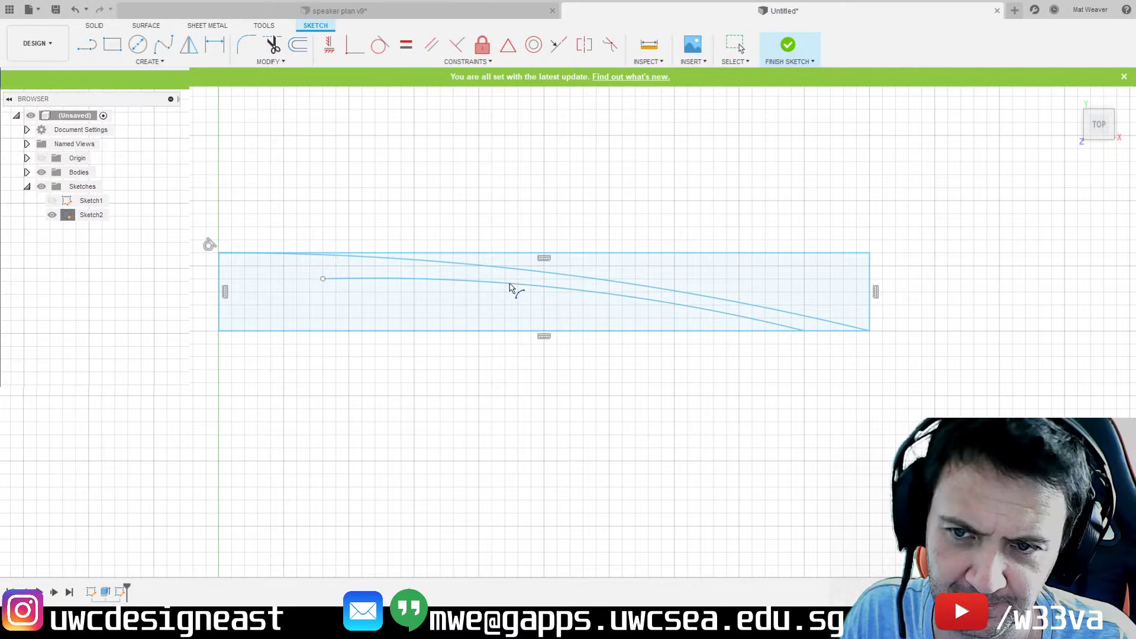
left_click(510, 288)
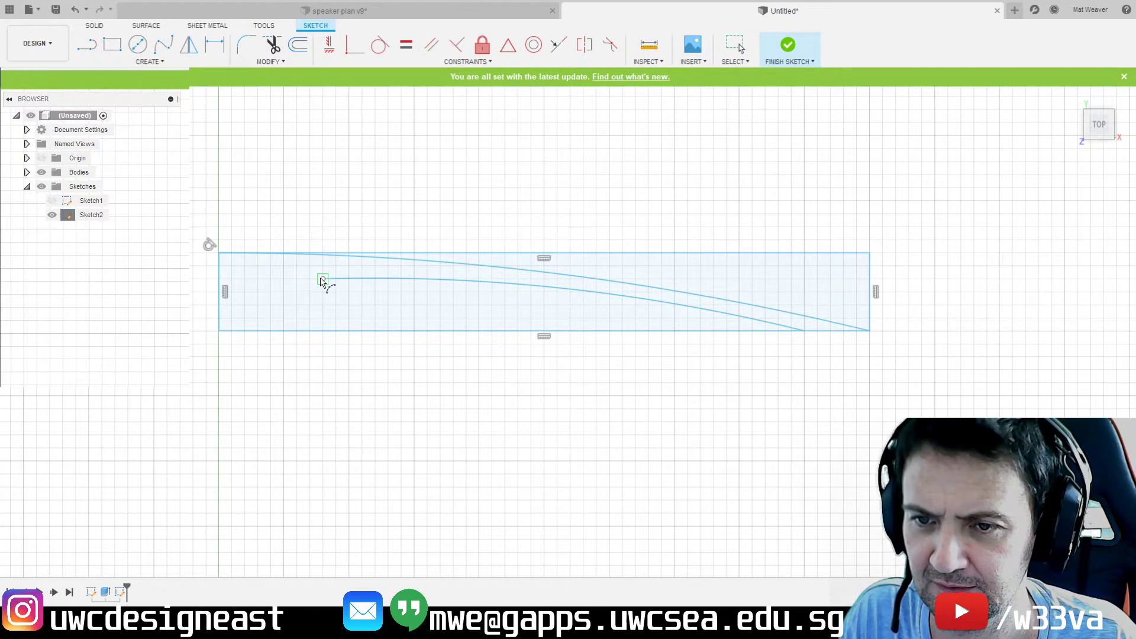
- Add a rounded foot arc from the inner arc's end to the bottom-left corner
left_click(322, 280)
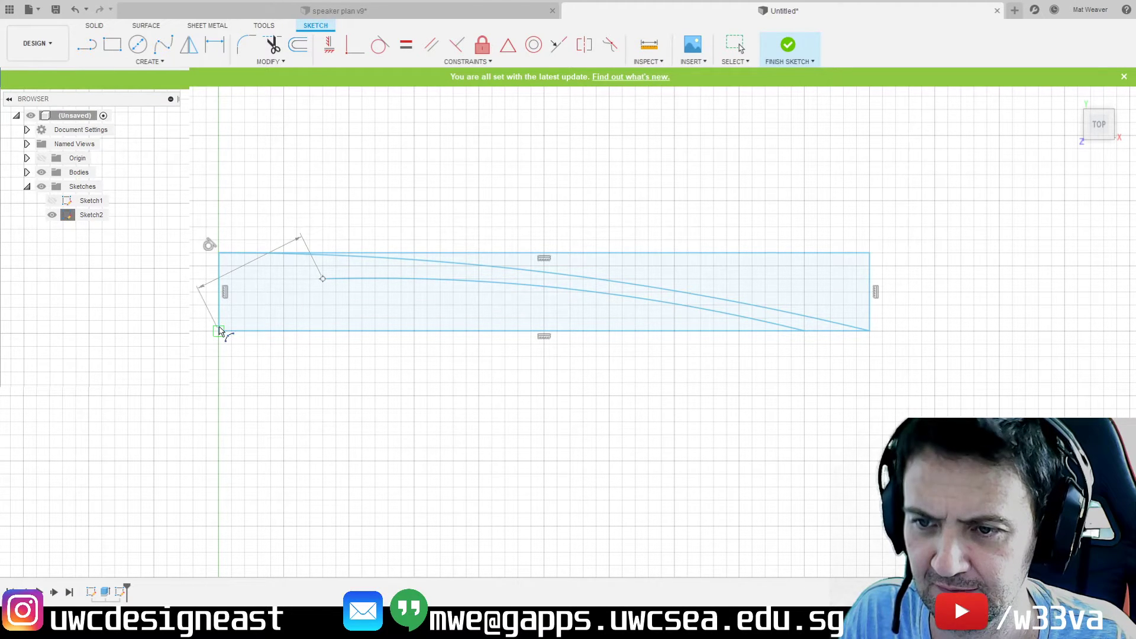
left_click(218, 330)
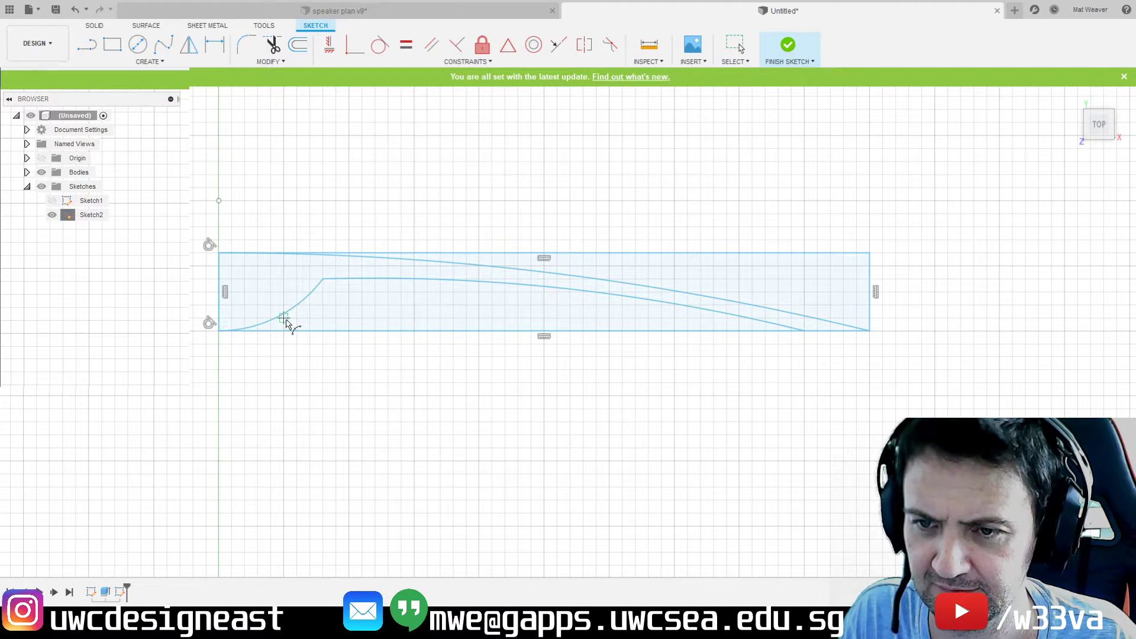
left_click(284, 321)
scroll(506, 379, "down", 3)
middle_click_drag(511, 427, 542, 317)
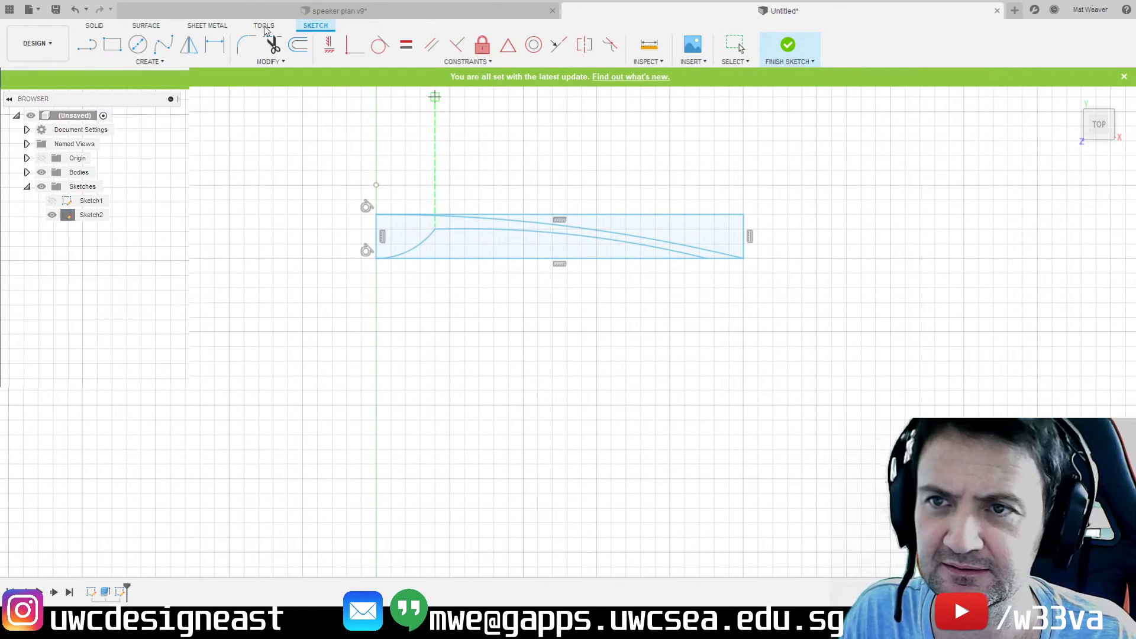
- Trim away the rectangle's top, right and bottom edges
left_click(272, 44)
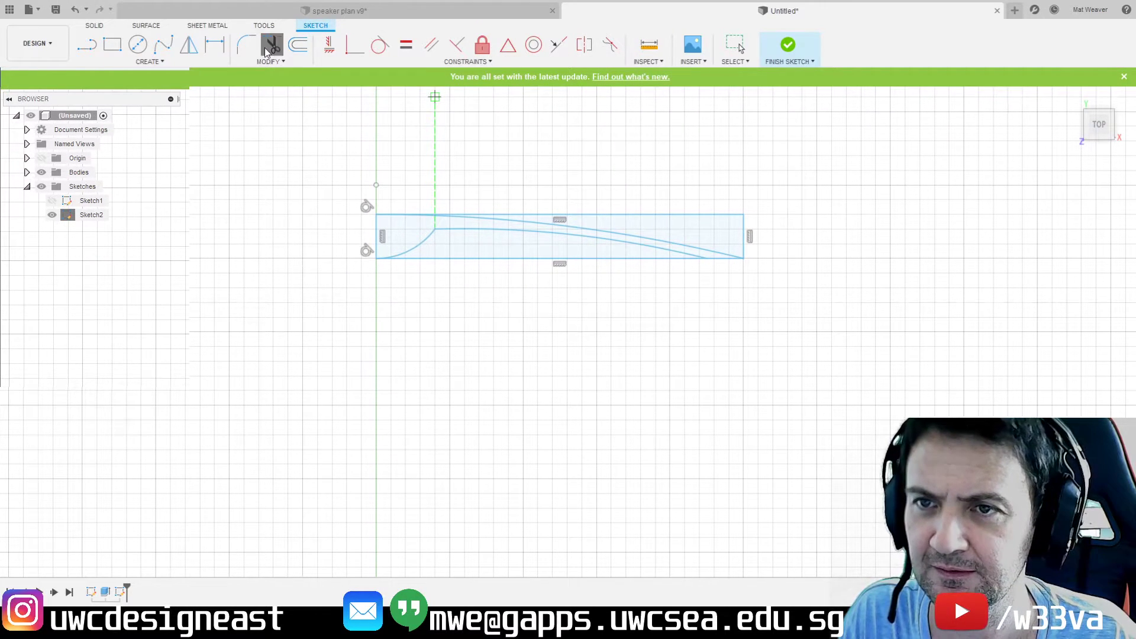
left_click(647, 215)
left_click(743, 243)
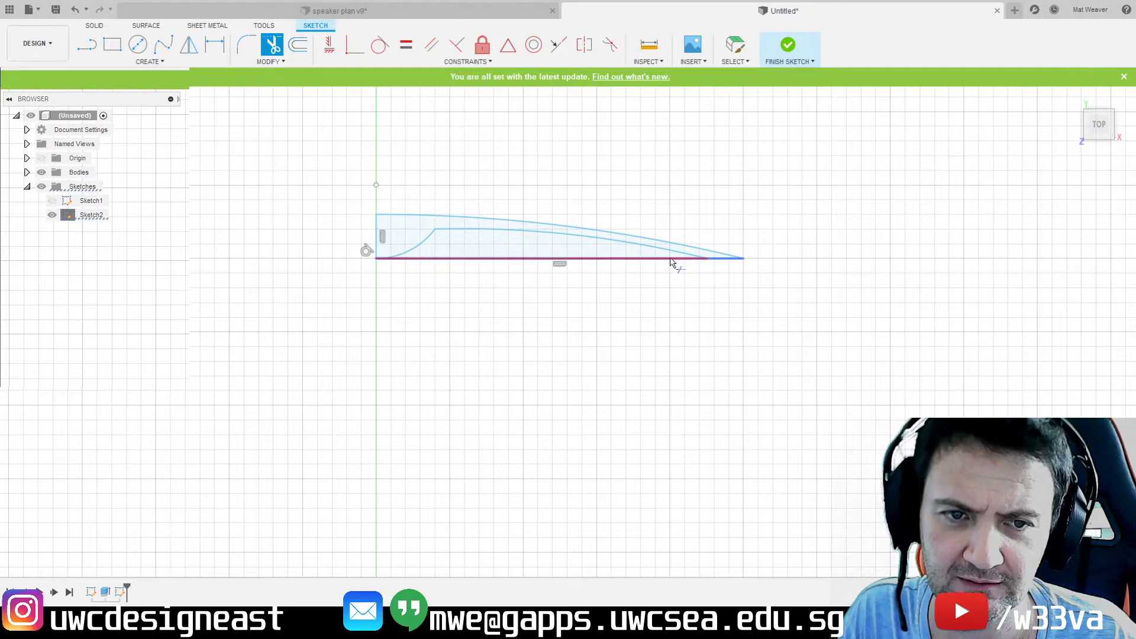
left_click(674, 259)
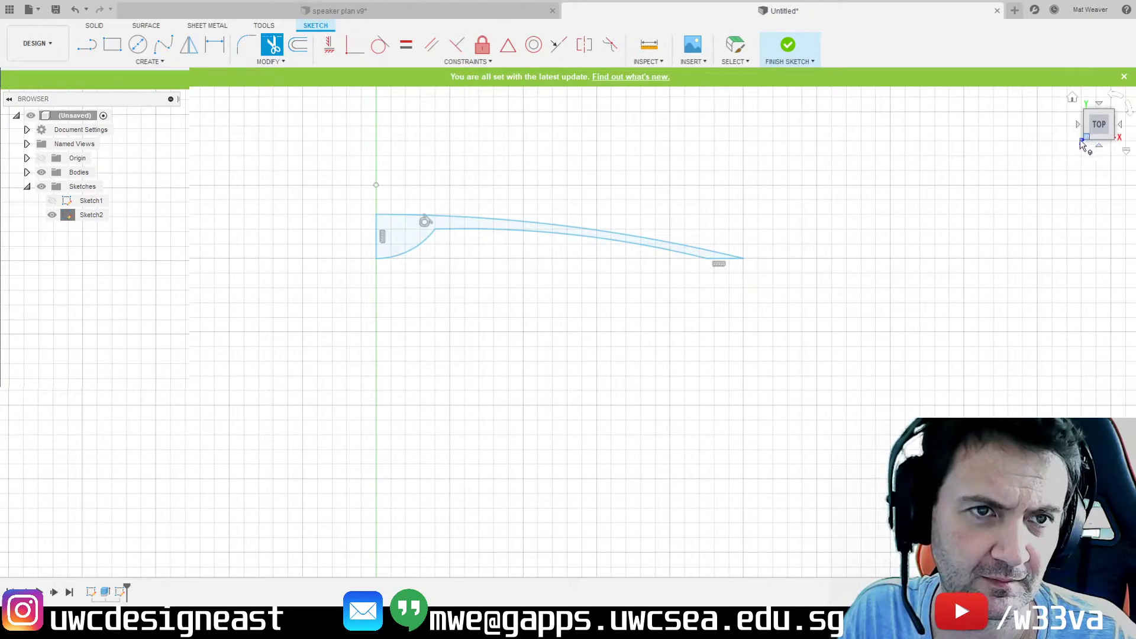
- Revolve the curved profile 360° about its straight edge into a dish-shaped cone body
left_click(787, 45)
mouse_move(568, 312)
middle_mouse_down("shift")
mouse_move(535, 337)
mouse_move(538, 319)
middle_mouse_up("shift")
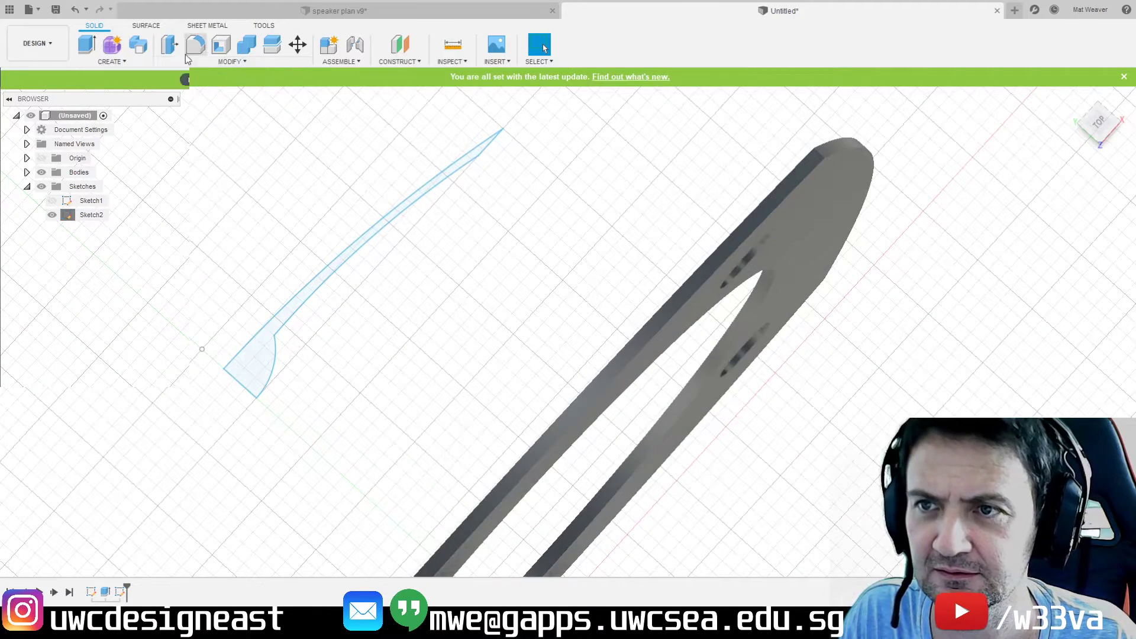
left_click(112, 150)
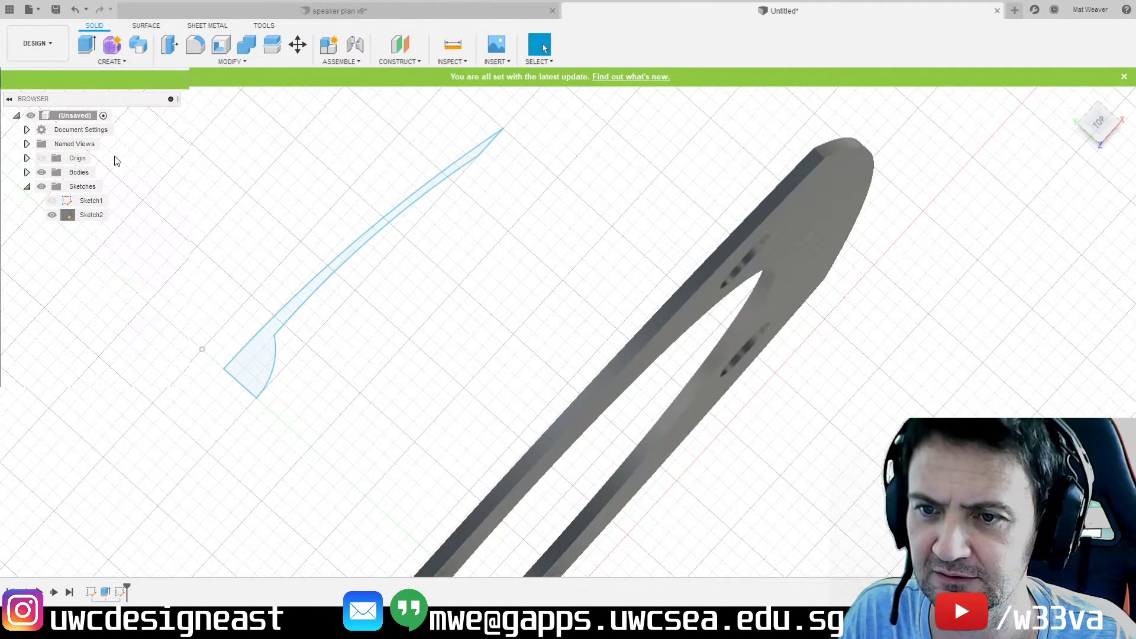
left_click(105, 217)
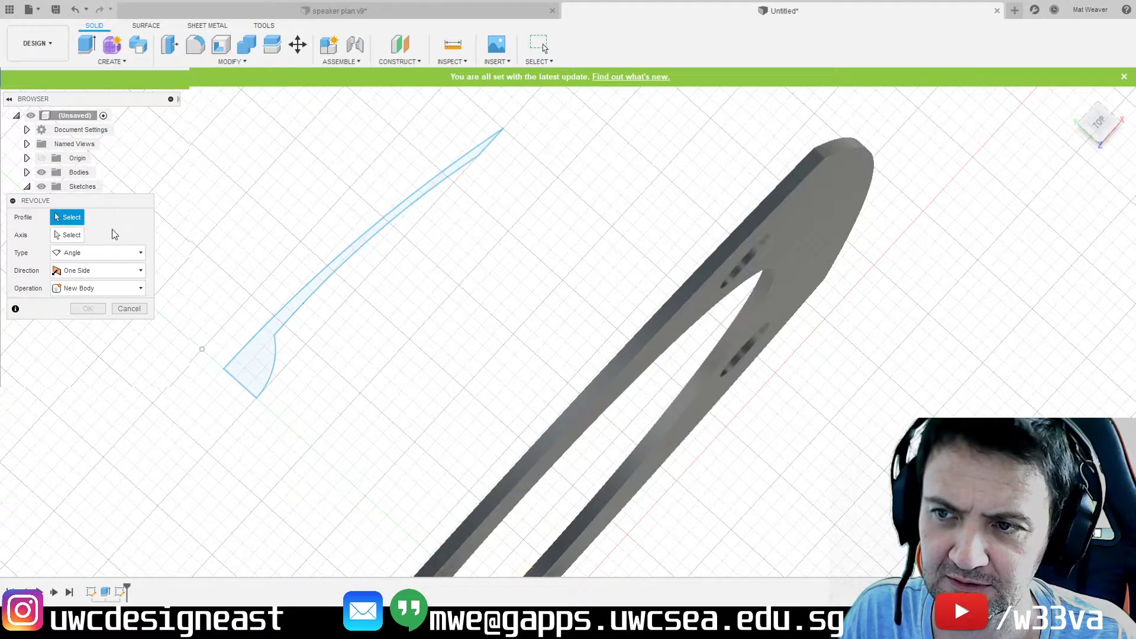
left_click(246, 372)
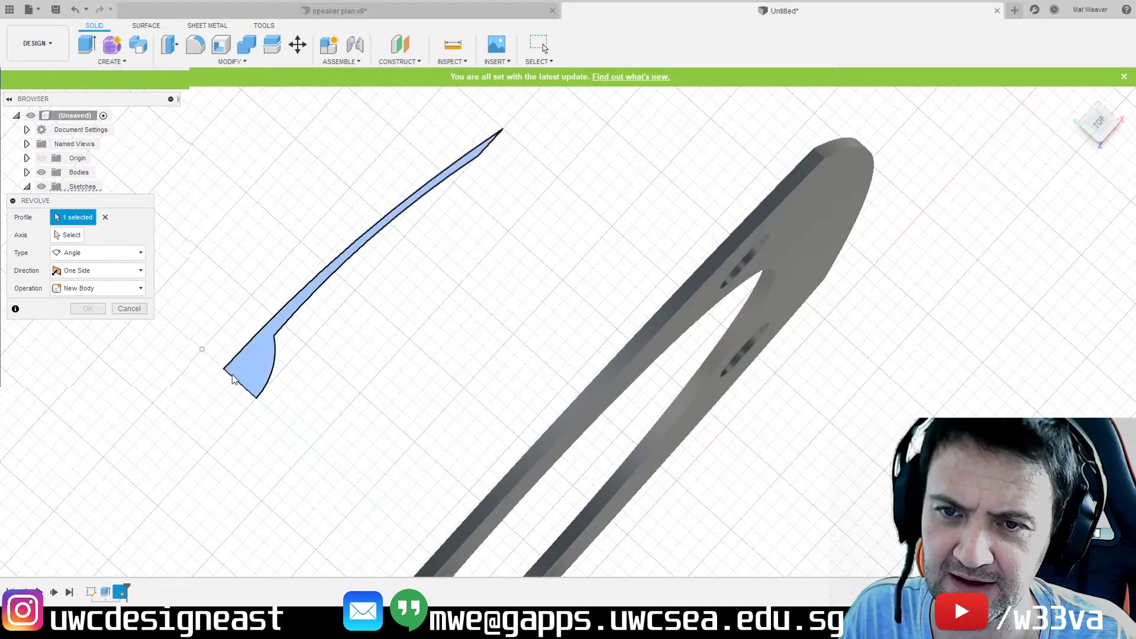
left_click(62, 235)
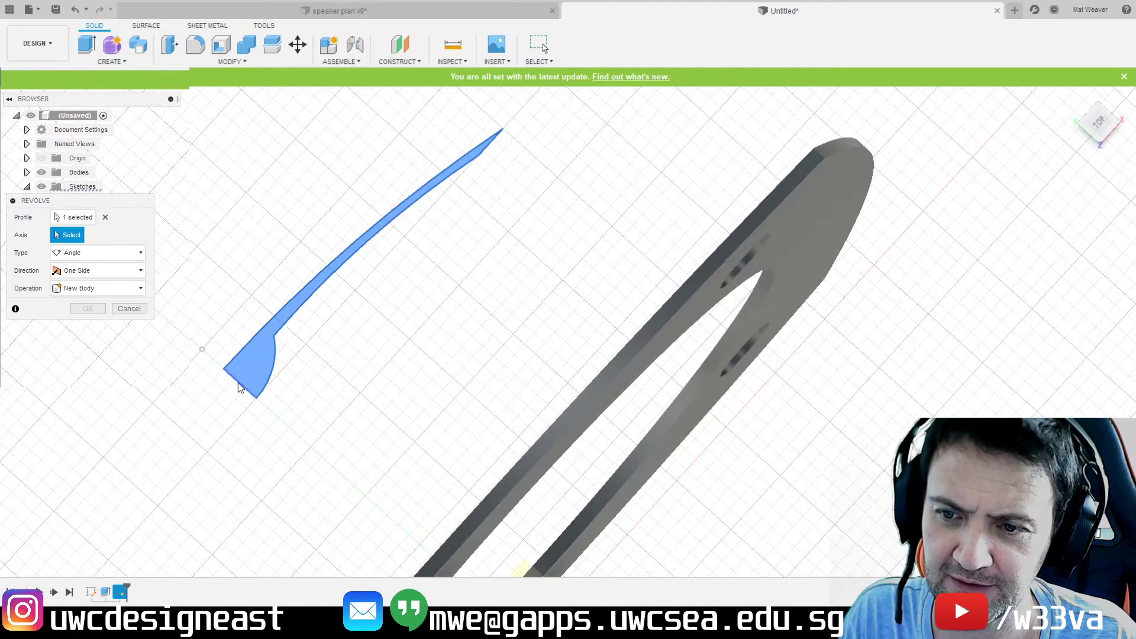
left_click(237, 382)
scroll(397, 423, "down", 3)
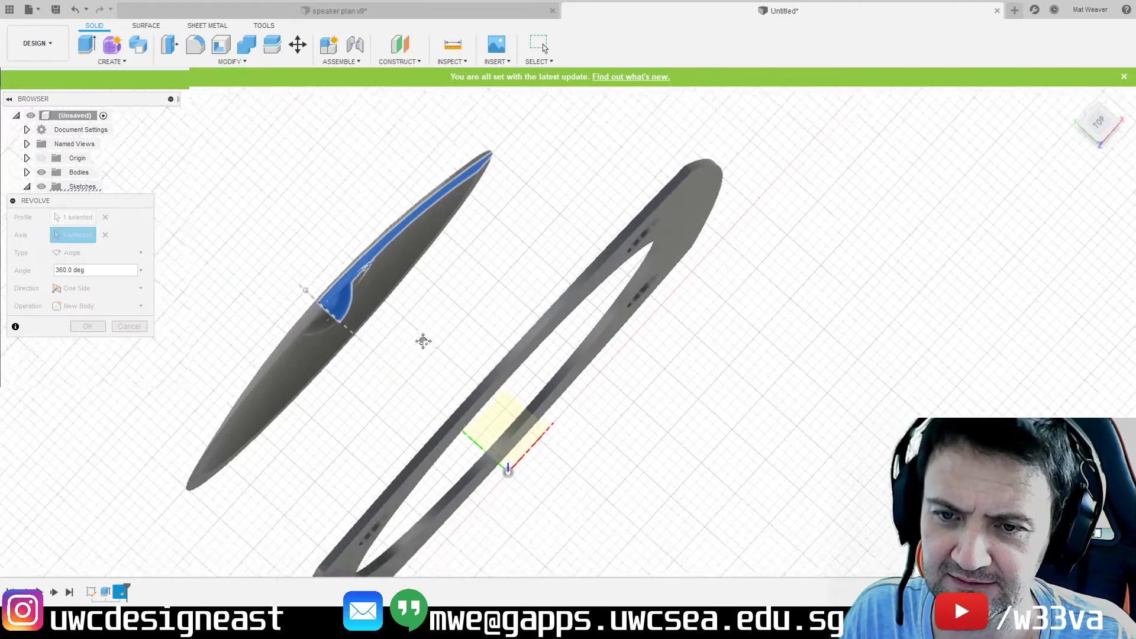
middle_click_drag(423, 341, 736, 432, "shift")
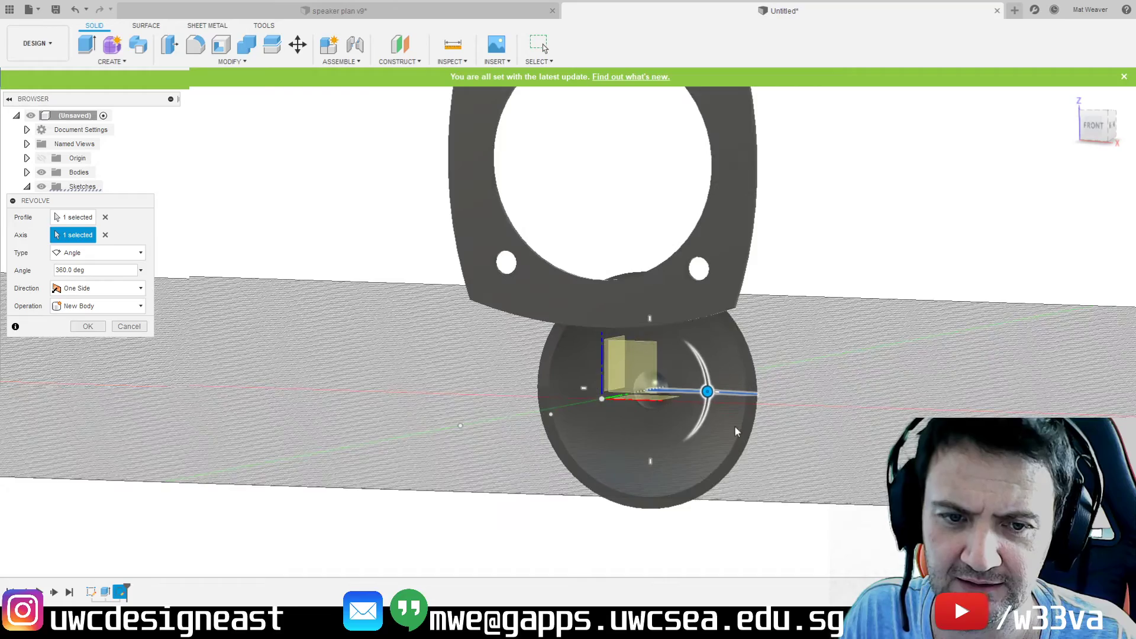
left_click(88, 326)
middle_click_drag(769, 396, 619, 406, "shift")
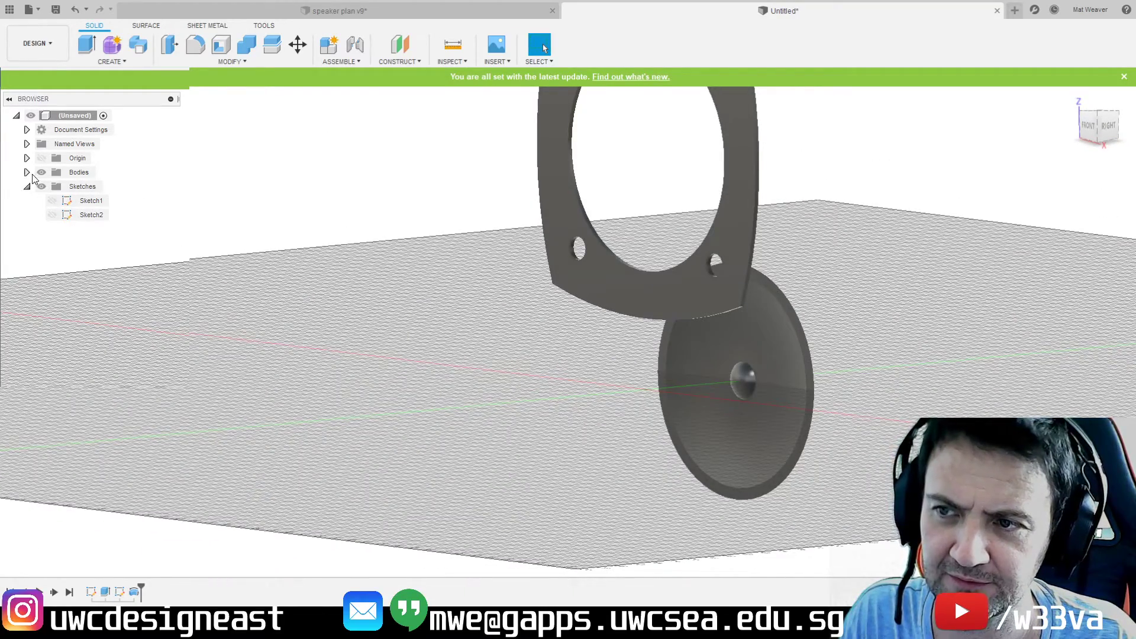
- Move Body2 with Move/Copy, raising the cone 47 mm along Z
left_click(27, 173)
left_click(88, 201)
right_click(89, 201)
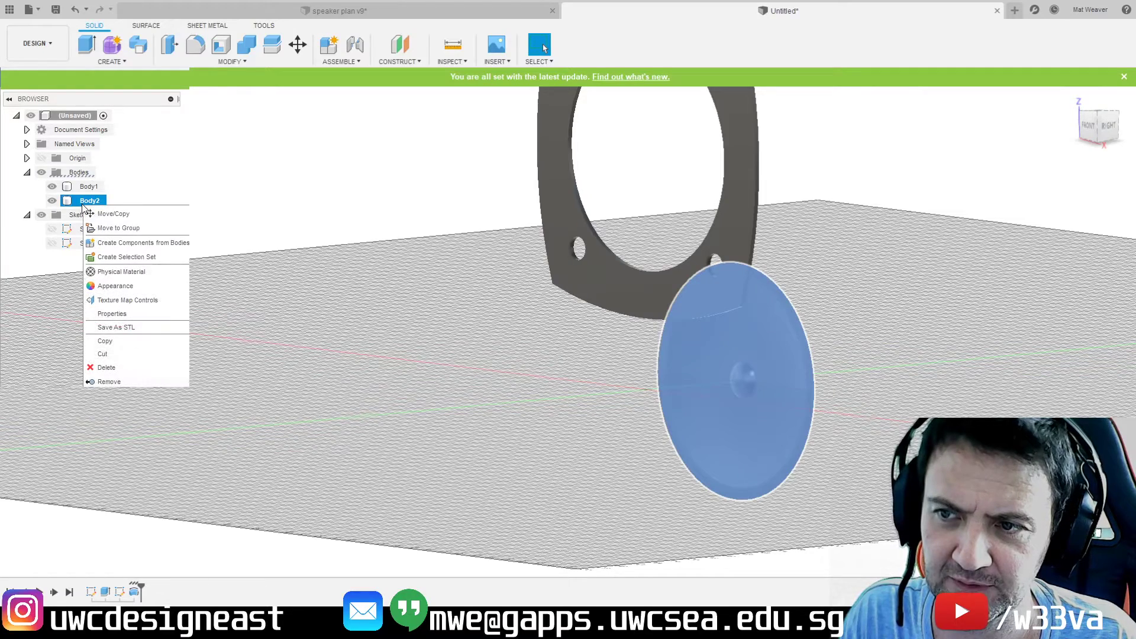
left_click(118, 214)
left_click_drag(657, 455, 656, 232)
- Slide the cone 22 mm back along Y, align its height, and nudge 2 mm to seat it
left_click(1115, 130)
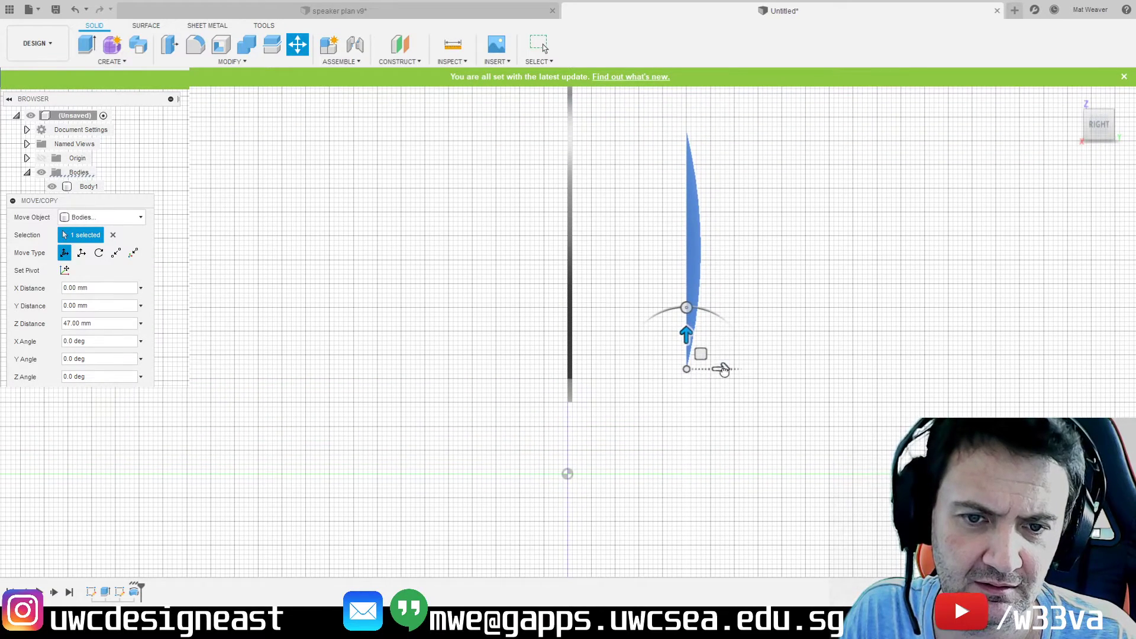
left_click_drag(723, 370, 616, 369)
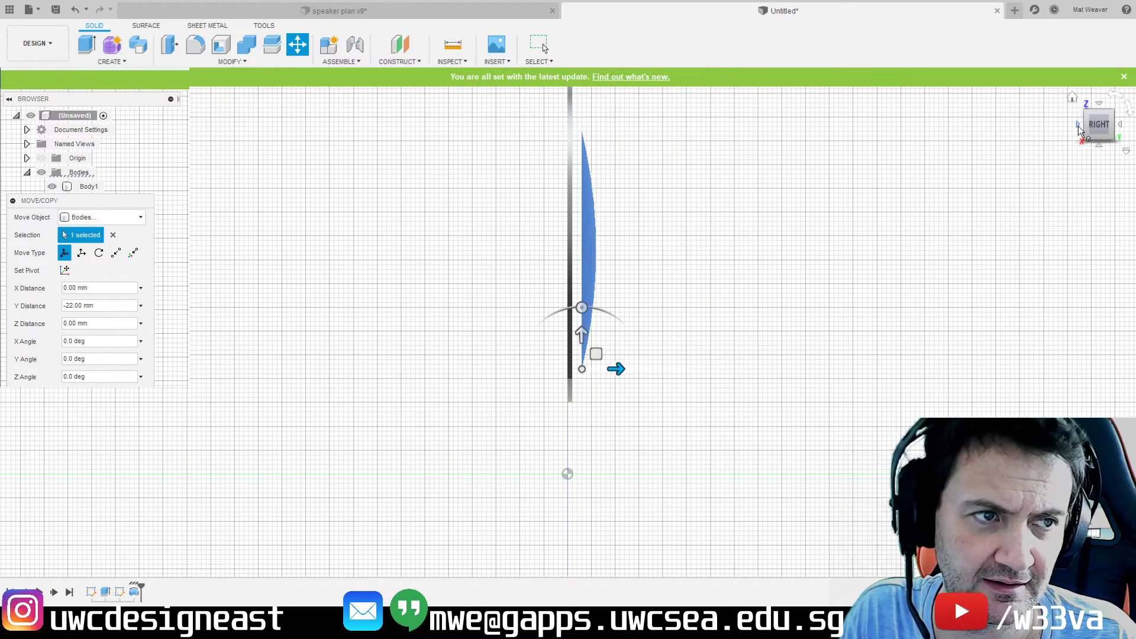
left_click(1078, 126)
left_click_drag(576, 330, 576, 320)
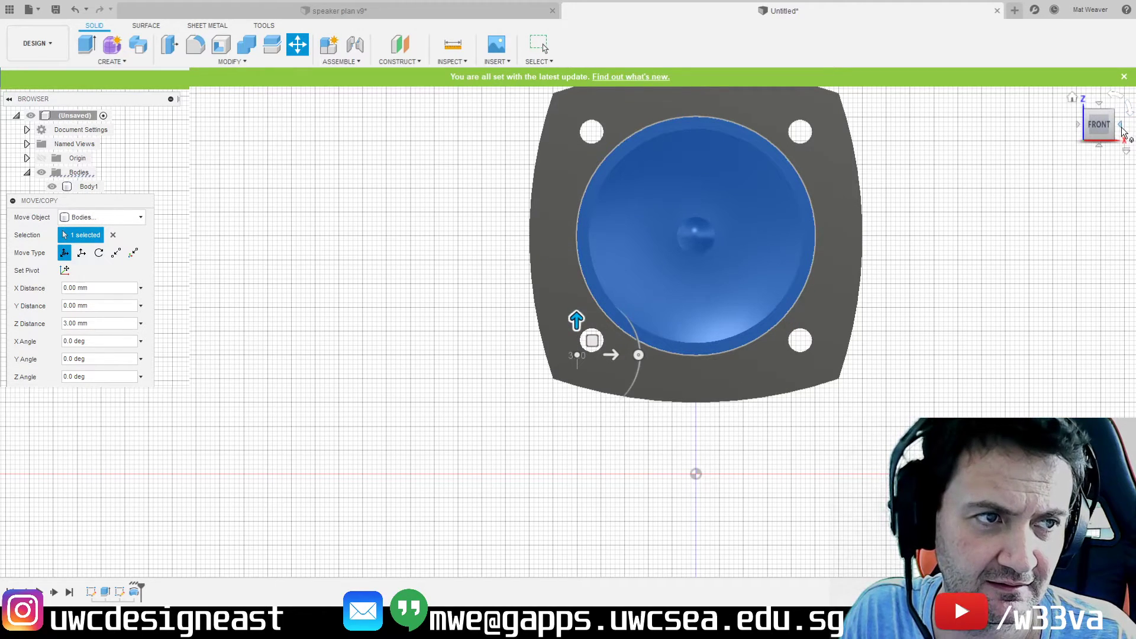
left_click(1122, 131)
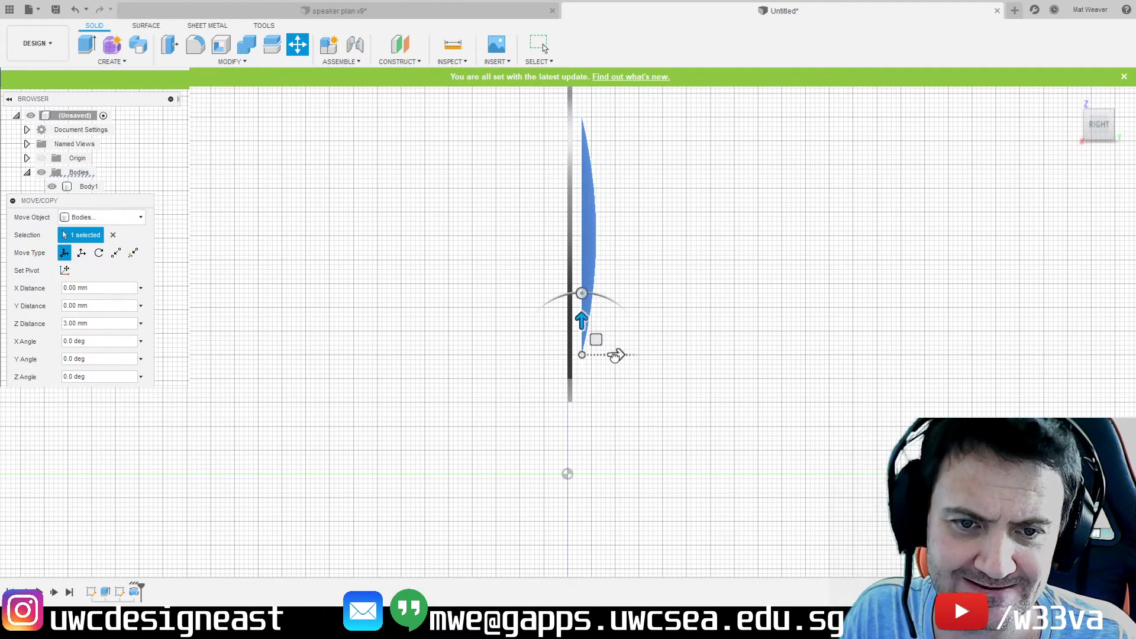
left_click_drag(616, 355, 605, 355)
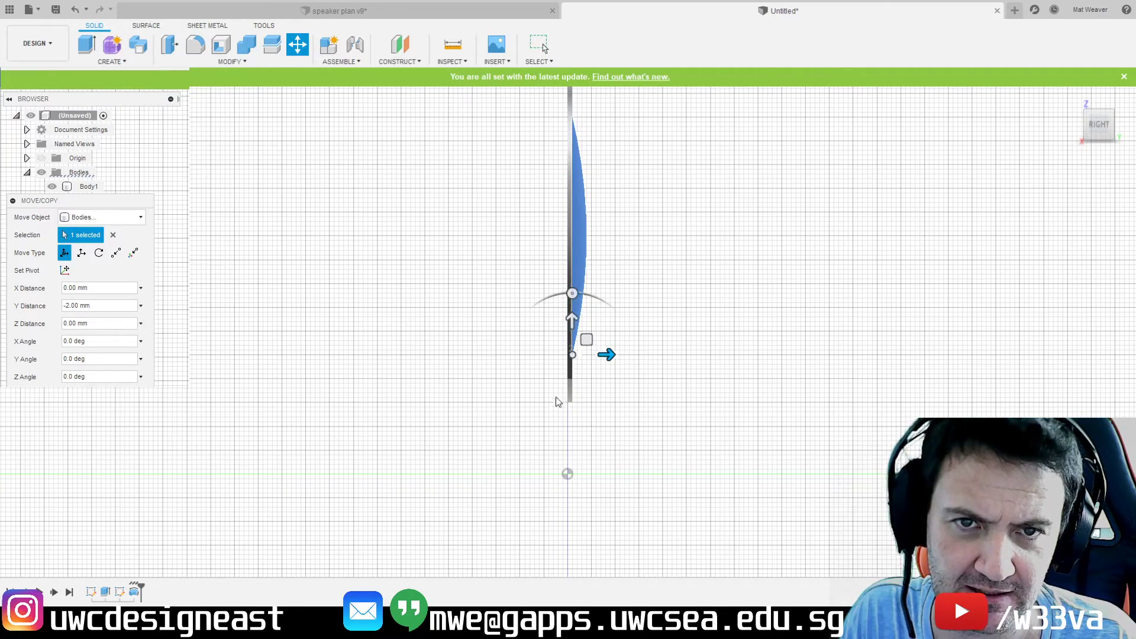
key("Return")
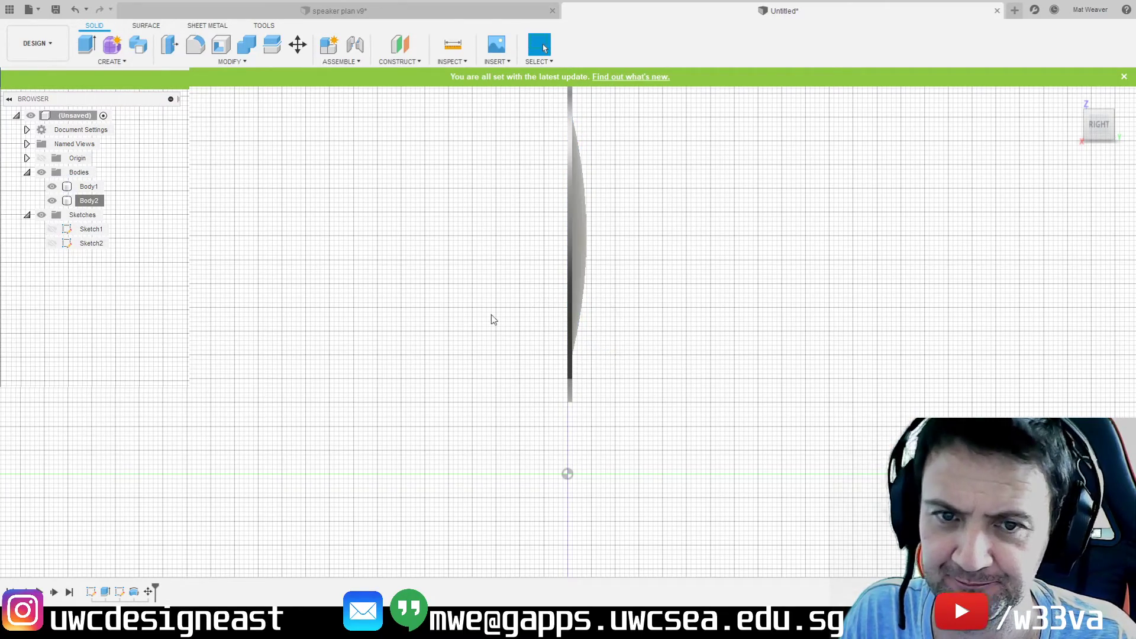
mouse_move(492, 317)
middle_mouse_down("shift")
mouse_move(507, 290)
mouse_move(424, 291)
mouse_move(436, 312)
mouse_move(542, 184)
middle_mouse_up("shift")
left_click(542, 183)
key("Escape")
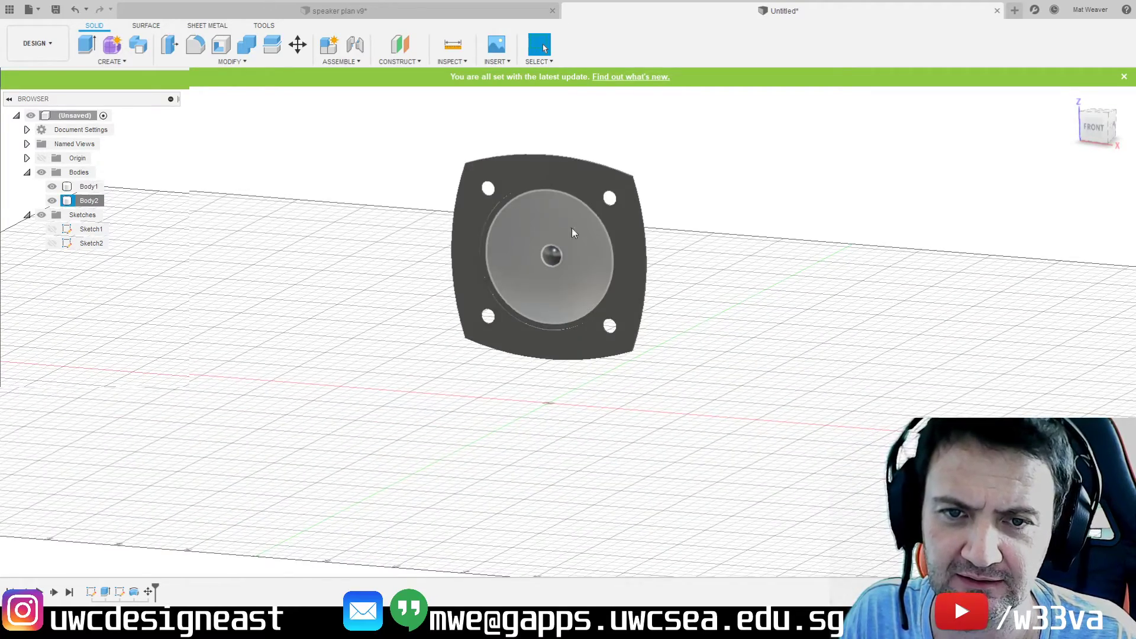
middle_click_drag(464, 253, 853, 312, "shift")
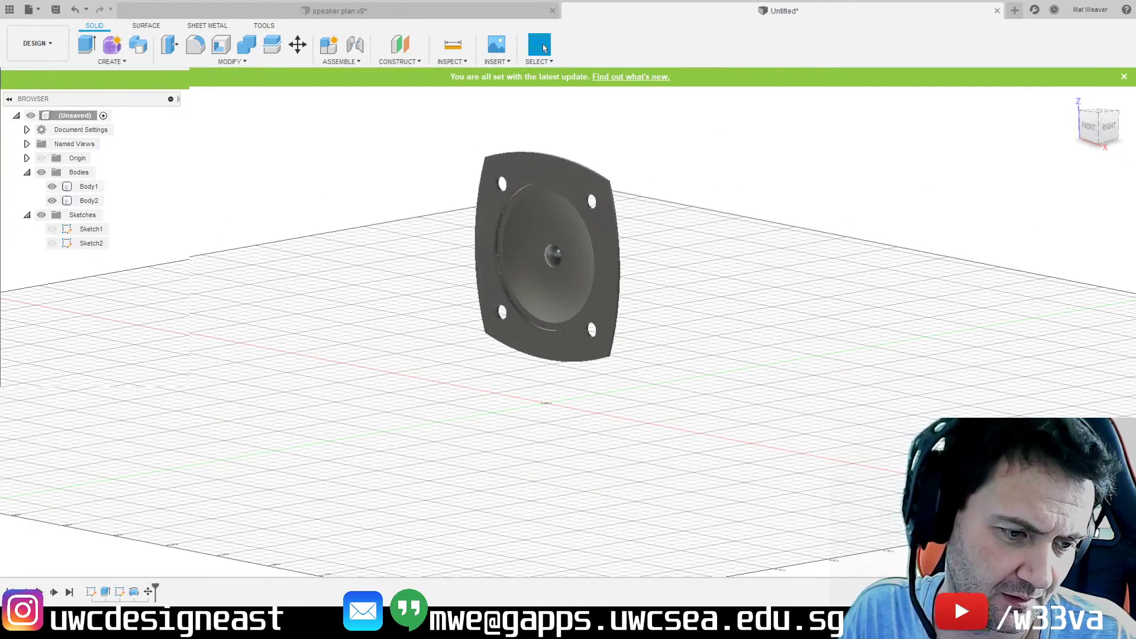